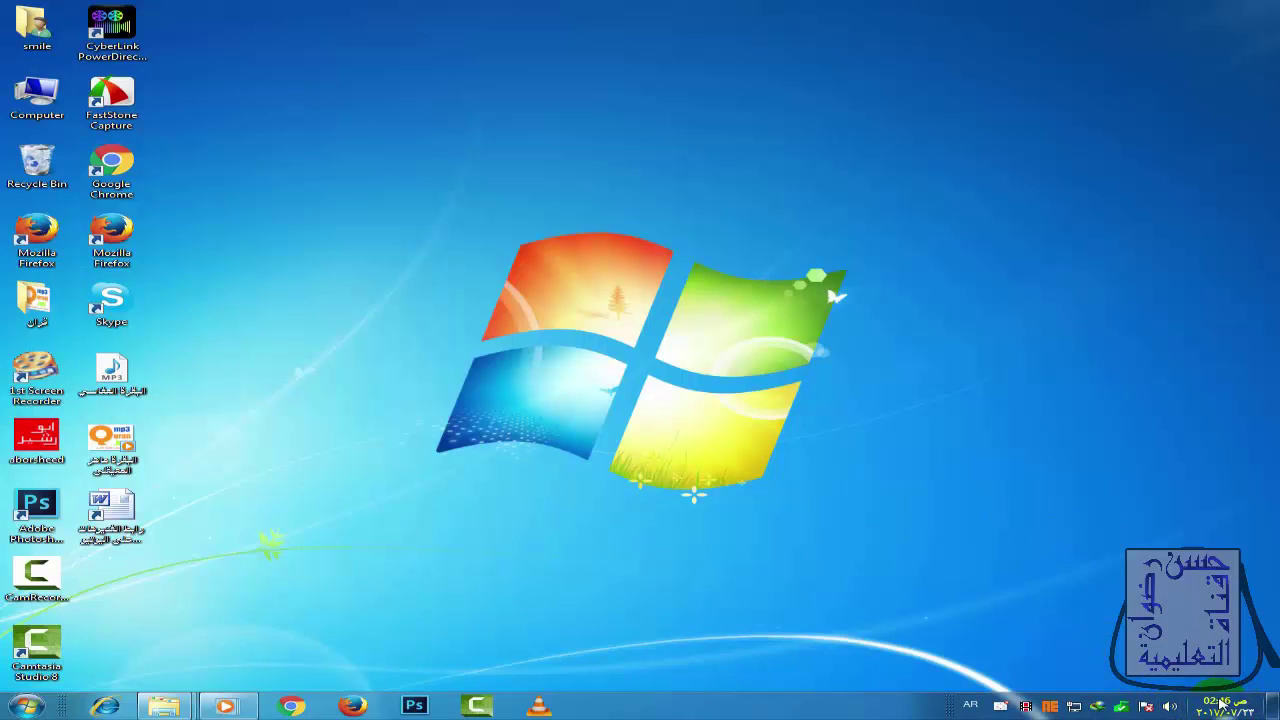
- Open the Date and Time dialog from the taskbar clock, reposition it on the desktop, and close it
mouse_move(1222, 704)
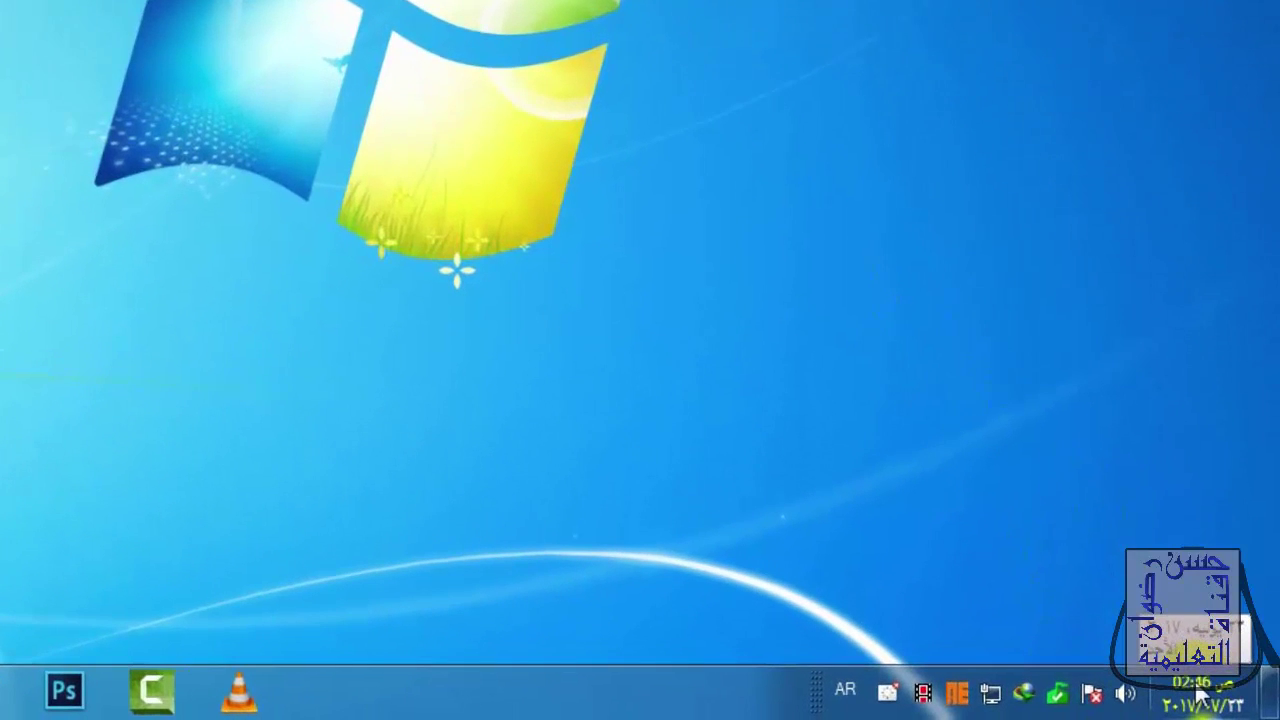
click(1200, 692)
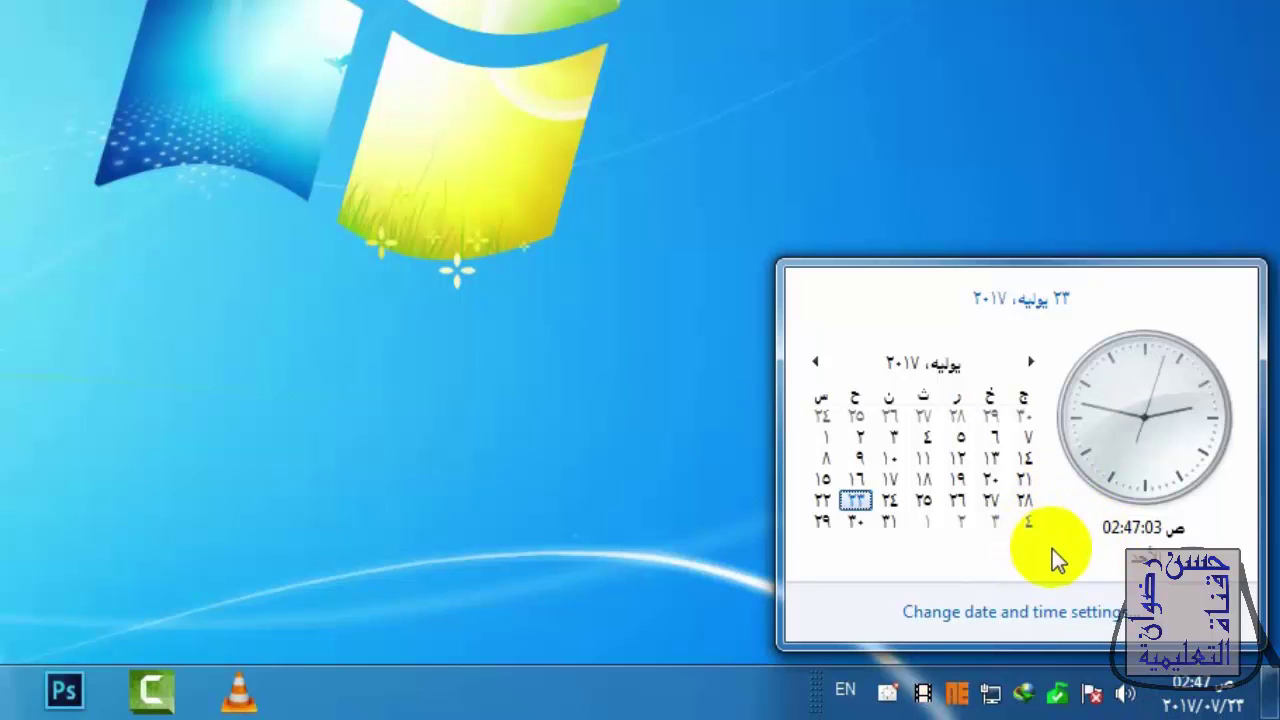
click(1014, 626)
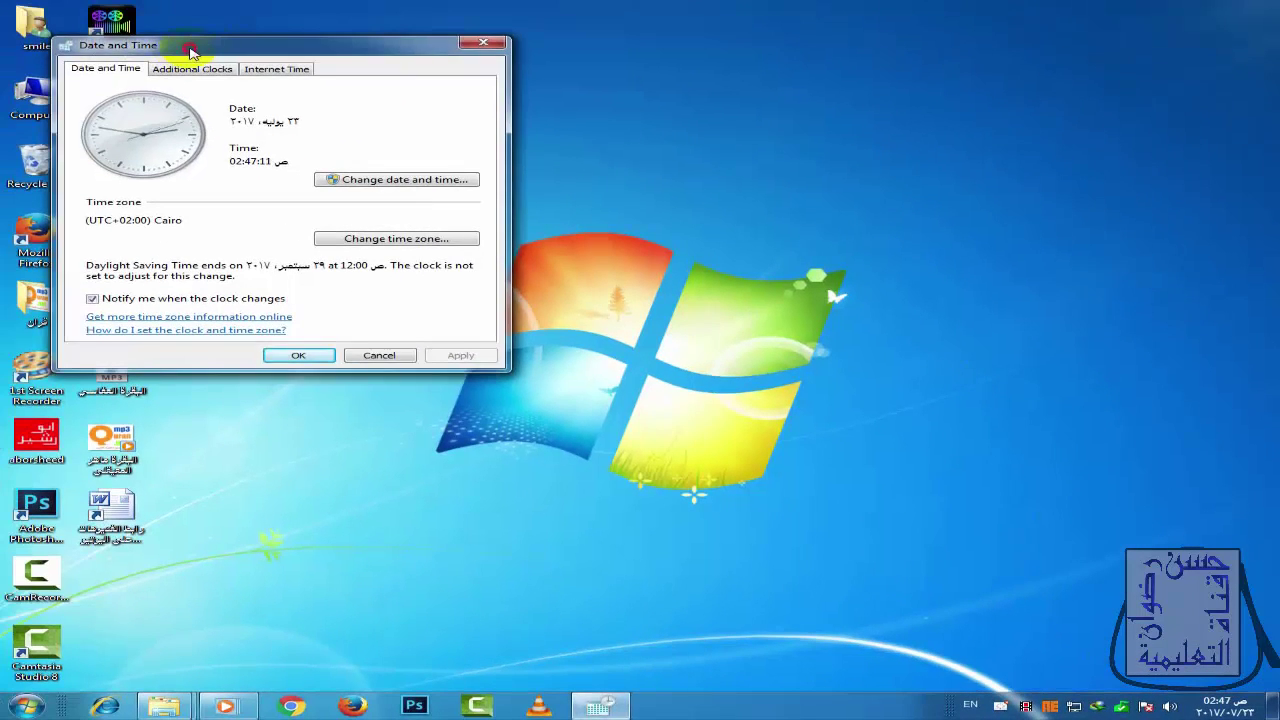
drag(190, 50, 470, 110)
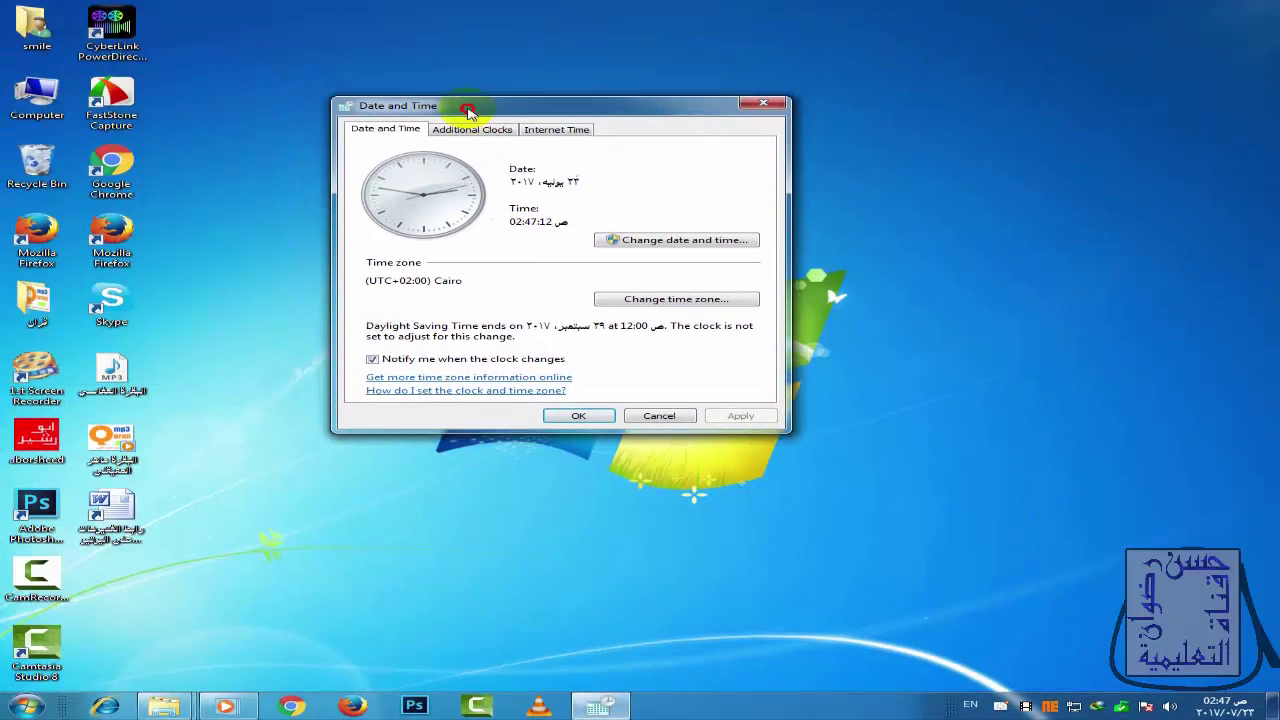
click(763, 103)
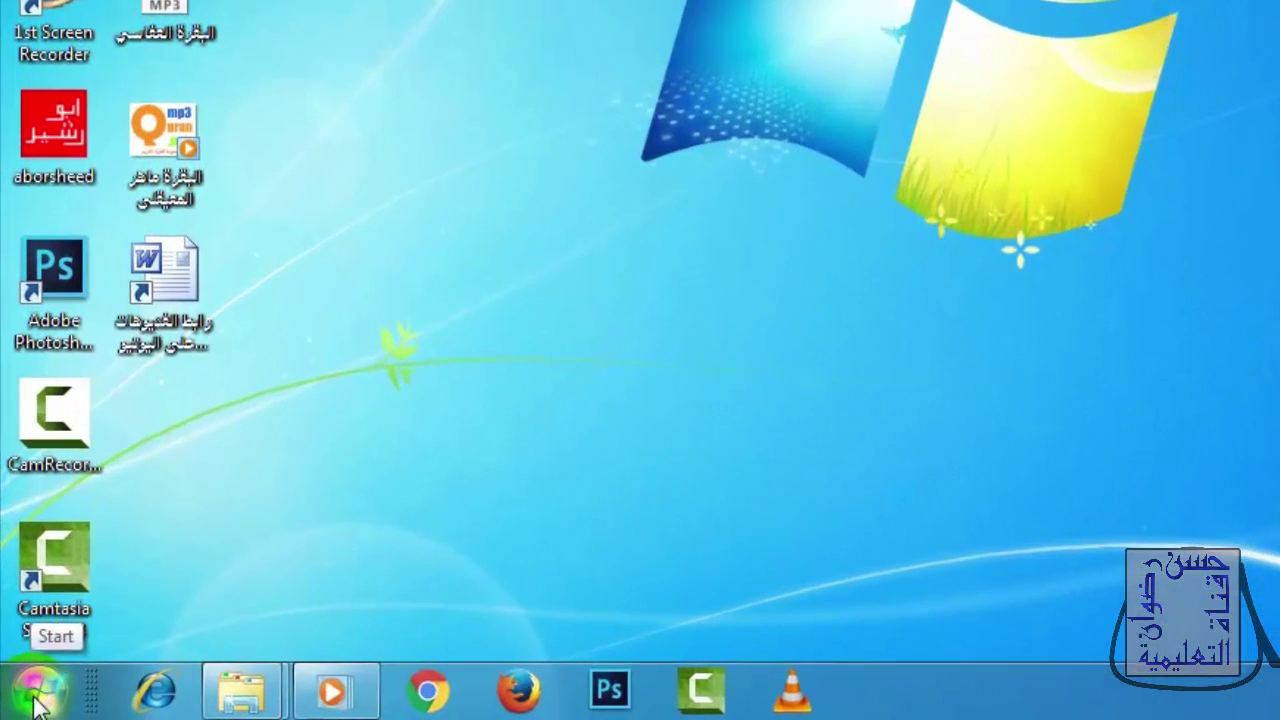
- Open the Date and Time dialog through Control Panel's Clock, Language, and Region category
click(37, 700)
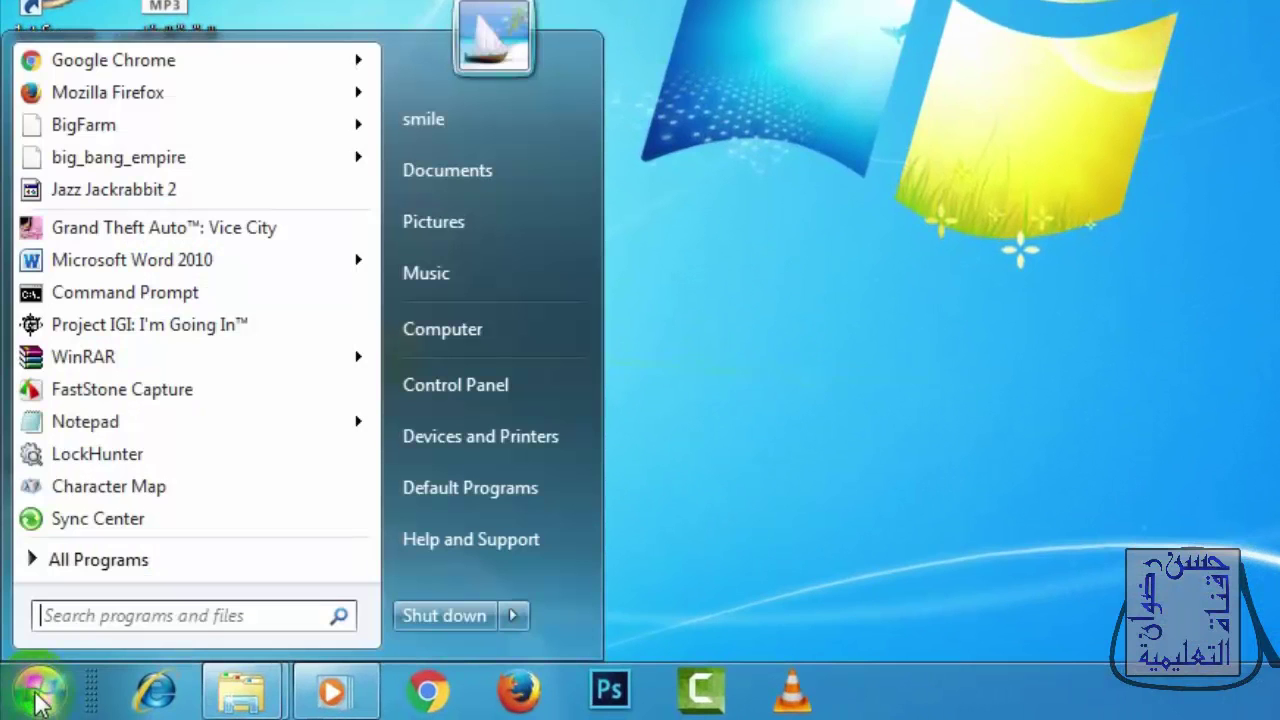
click(460, 380)
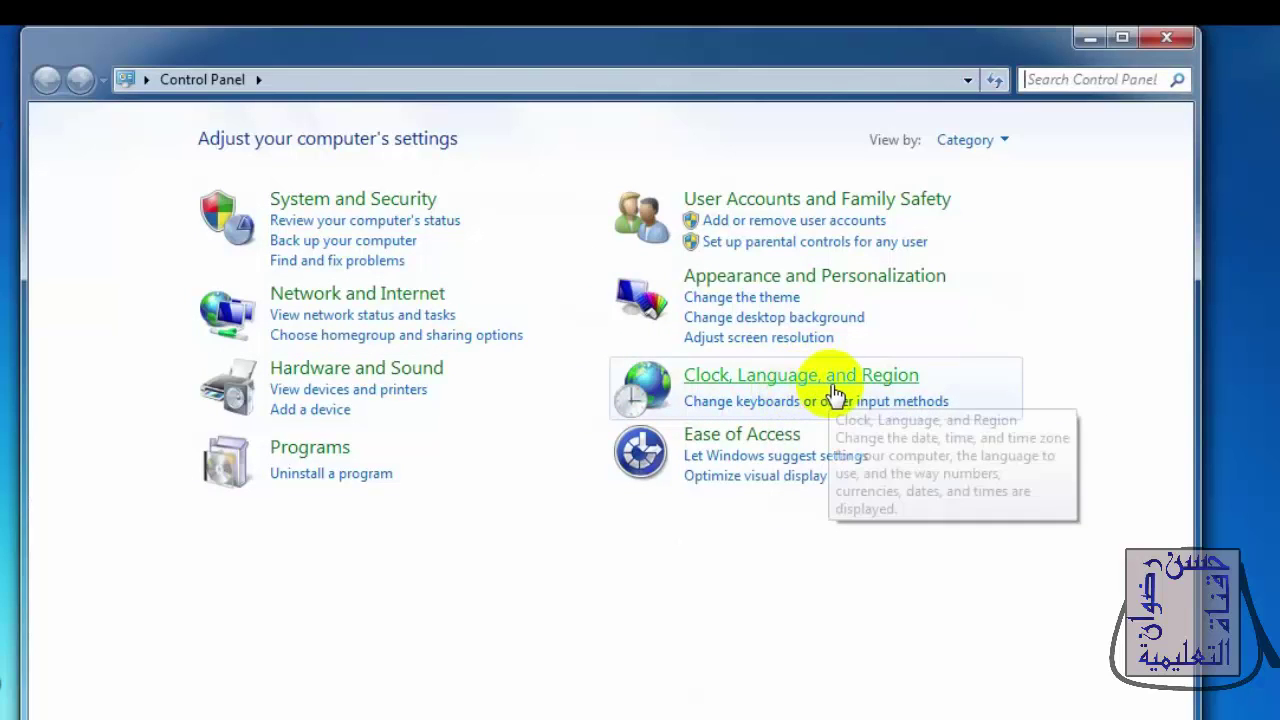
click(922, 391)
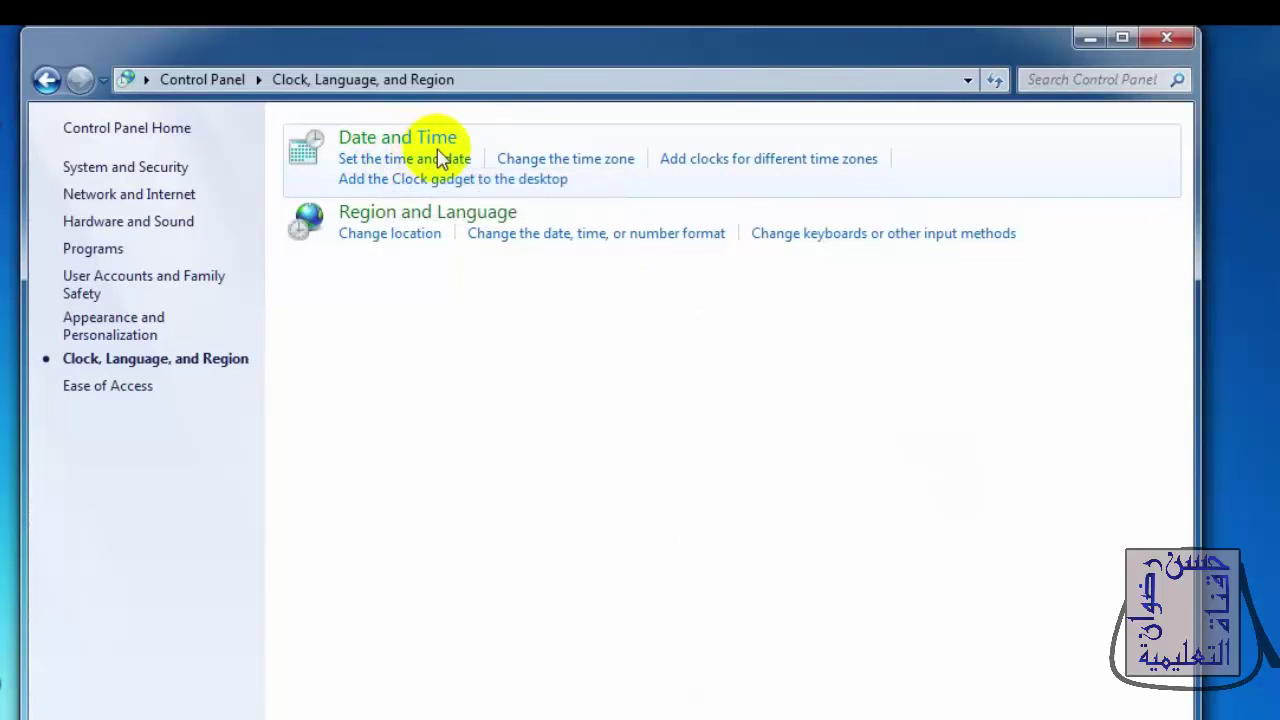
click(409, 164)
drag(240, 126, 646, 129)
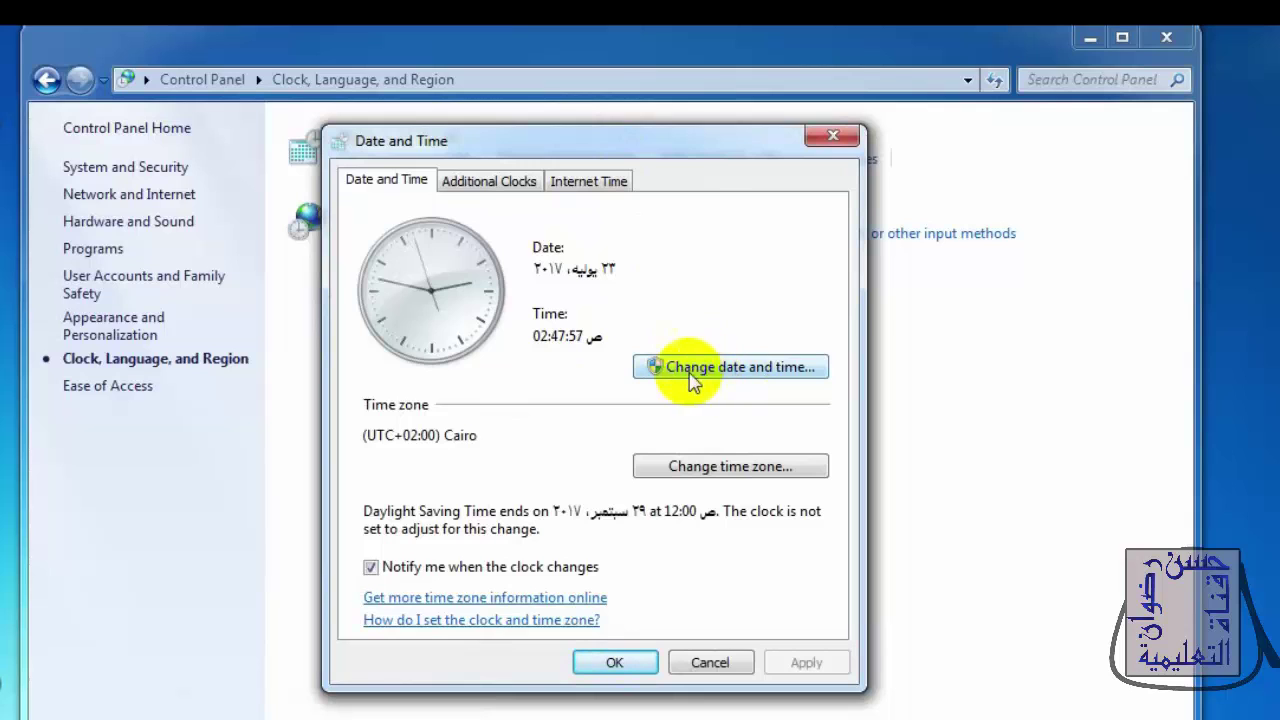
- Open the date and time for changing, and try stepping the hour up and back down to 02
click(737, 370)
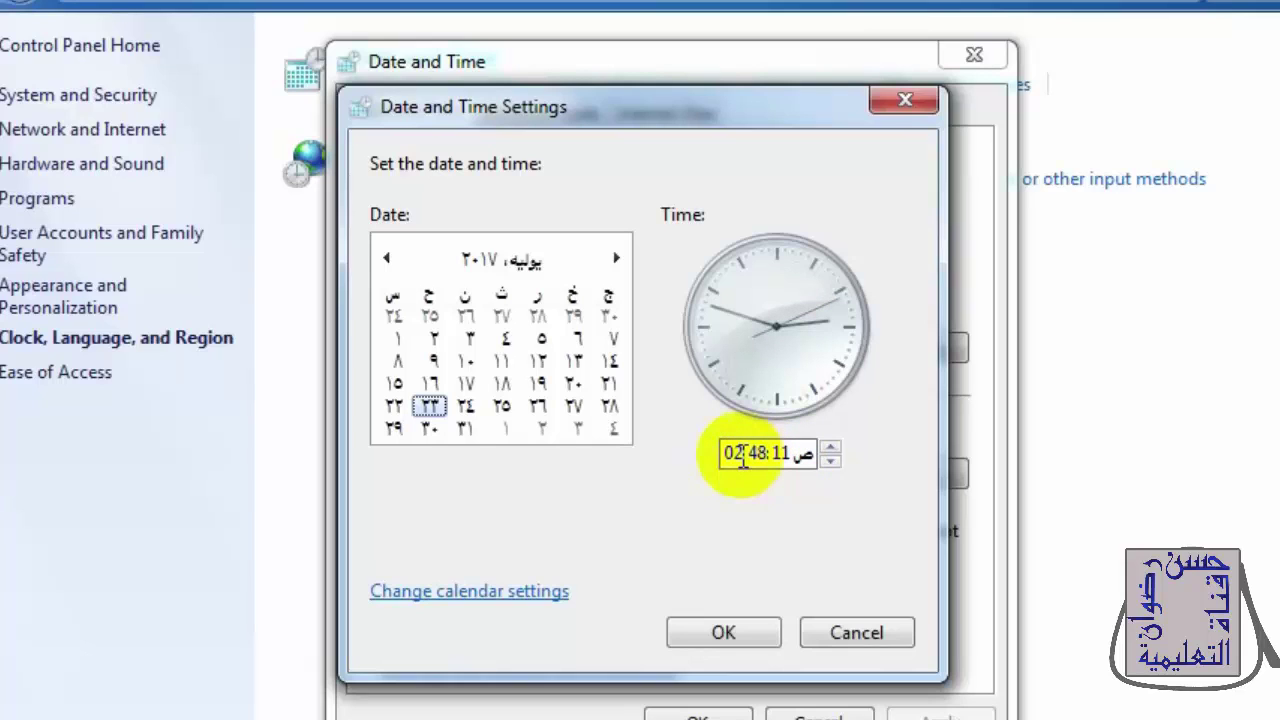
click(724, 454)
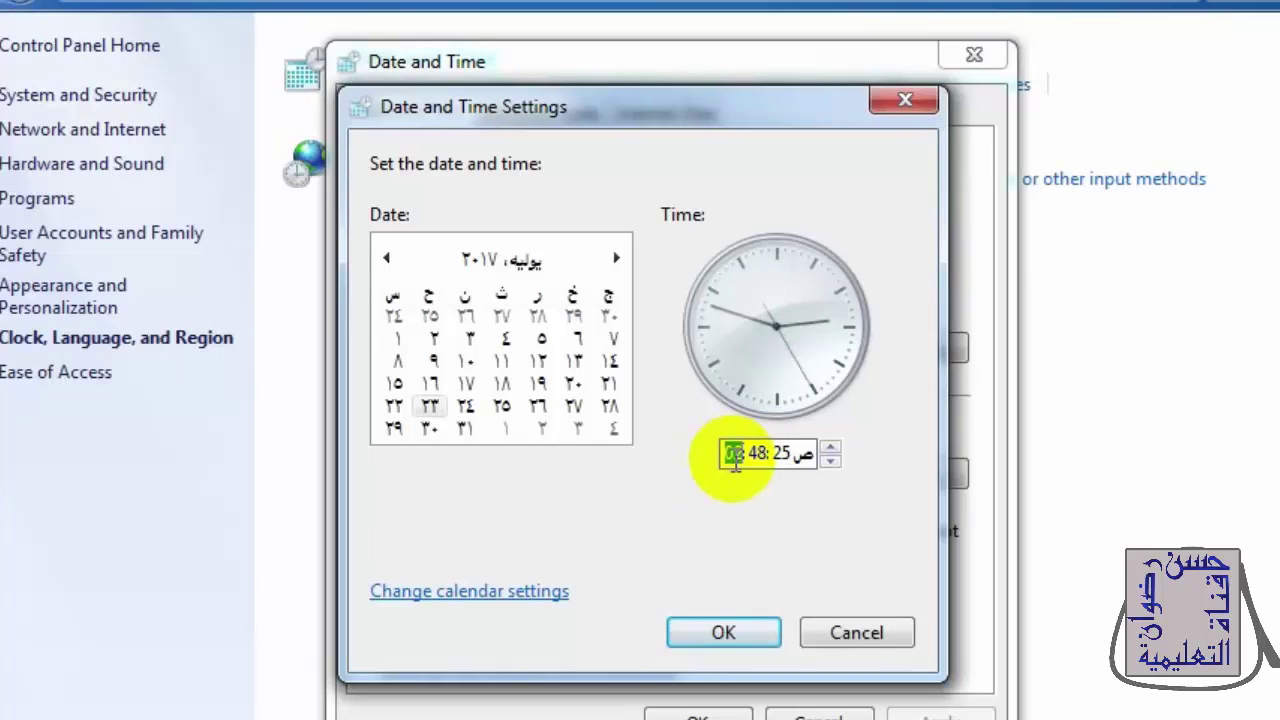
click(830, 449)
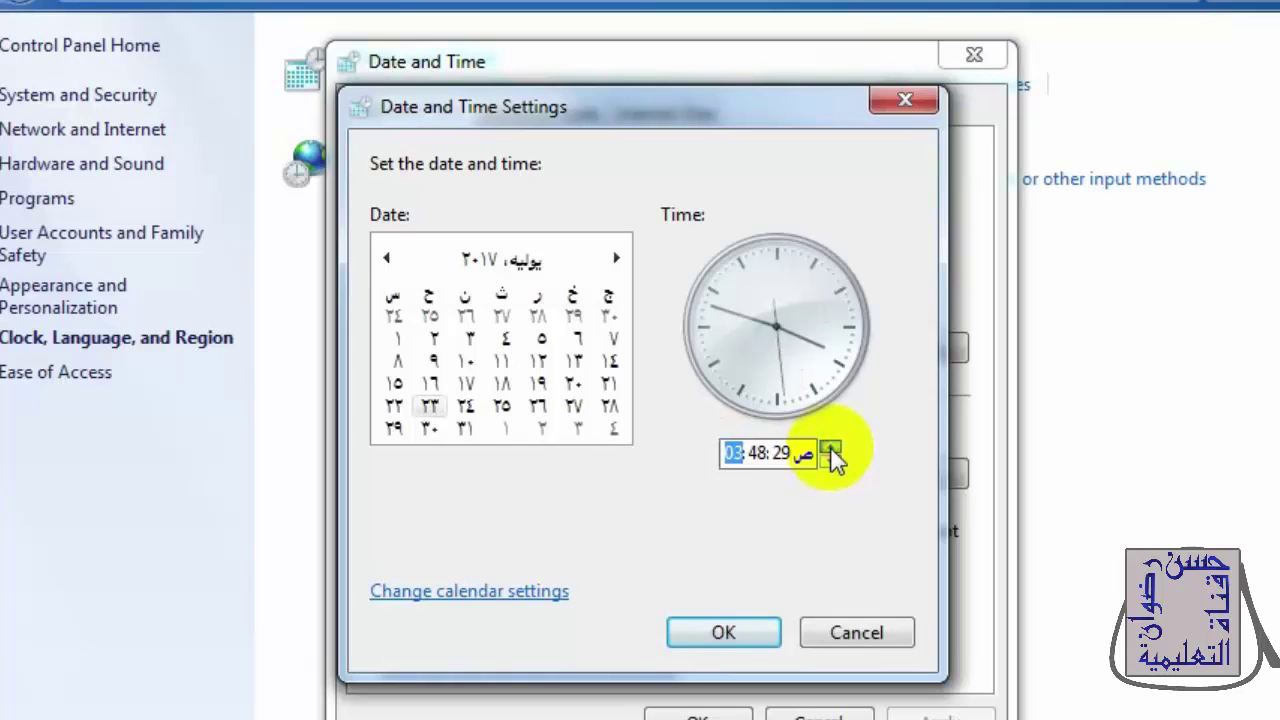
click(830, 449)
click(830, 449)
click(830, 457)
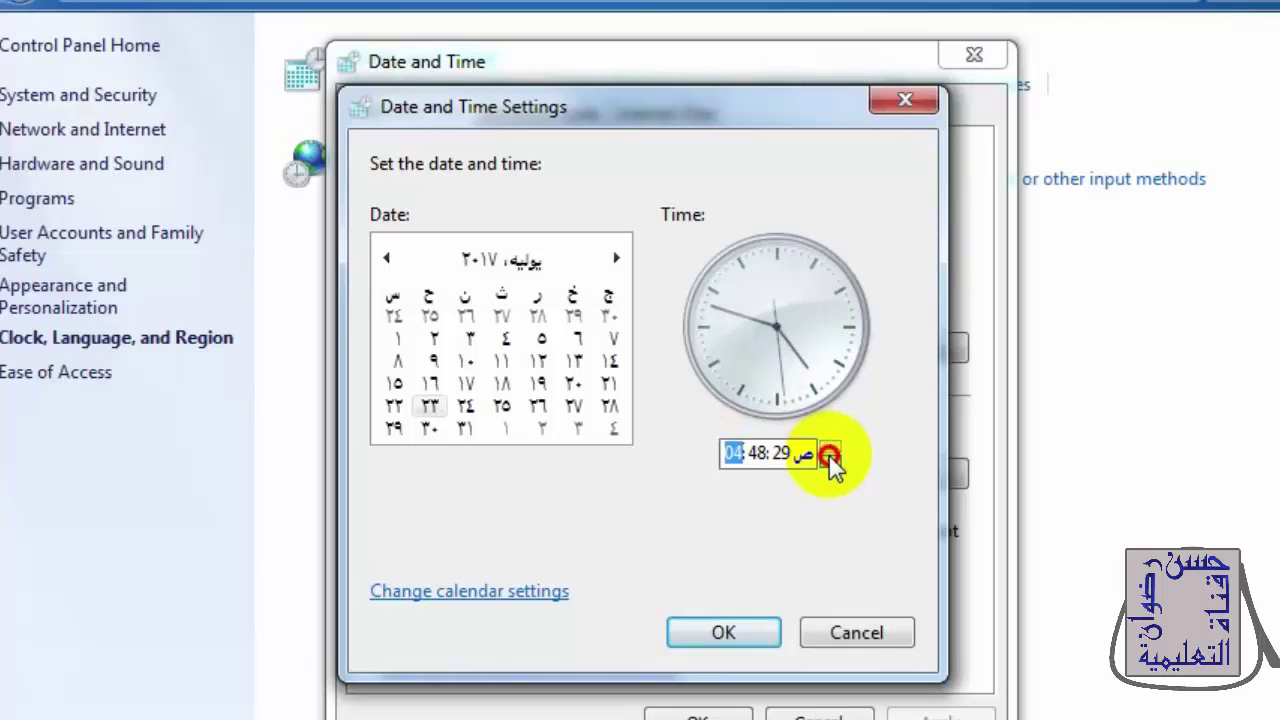
click(830, 457)
click(830, 457)
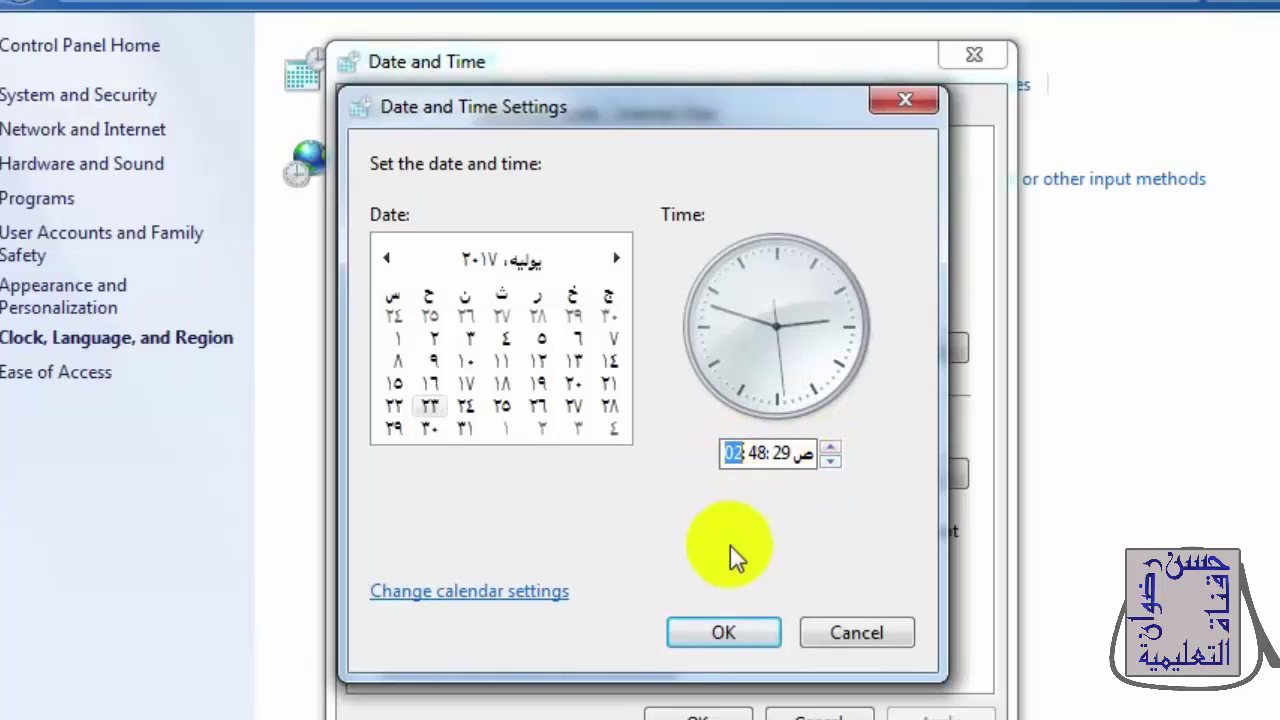
- Set the hour to 05 and the minutes to 20, and try toggling the AM/PM marker while keeping AM (ص)
text(5)
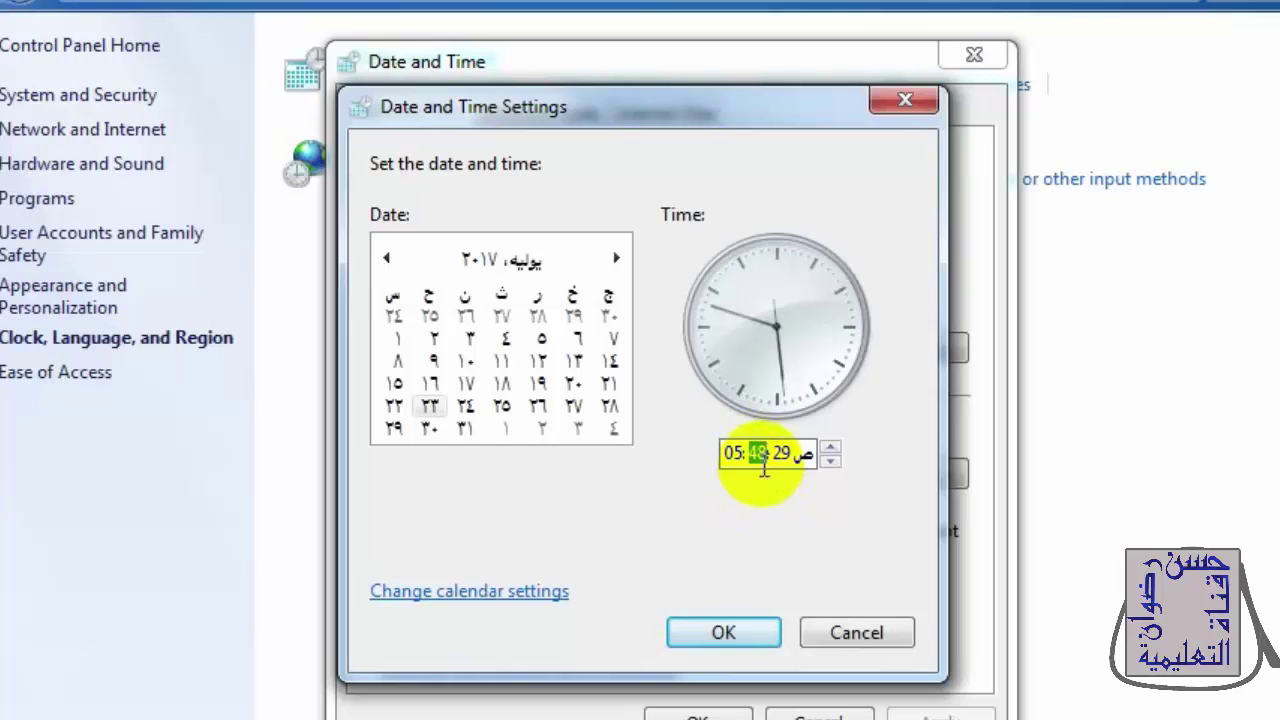
text(20)
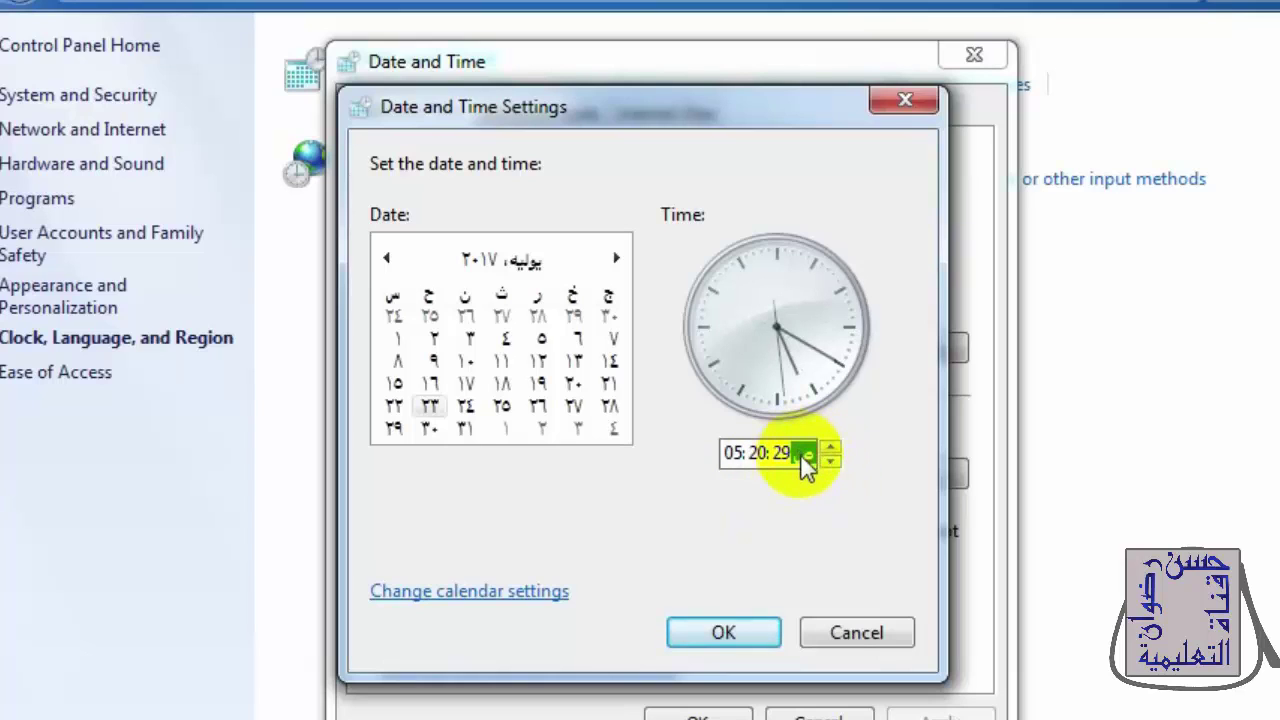
click(829, 447)
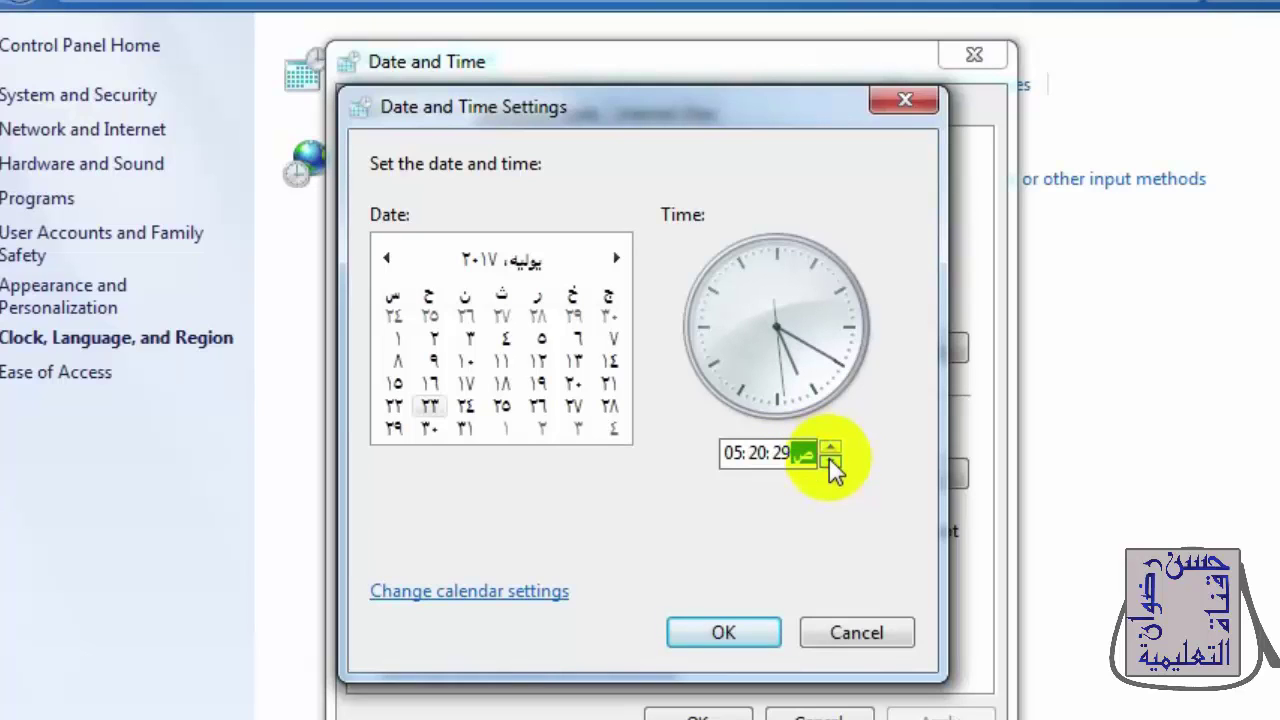
click(829, 459)
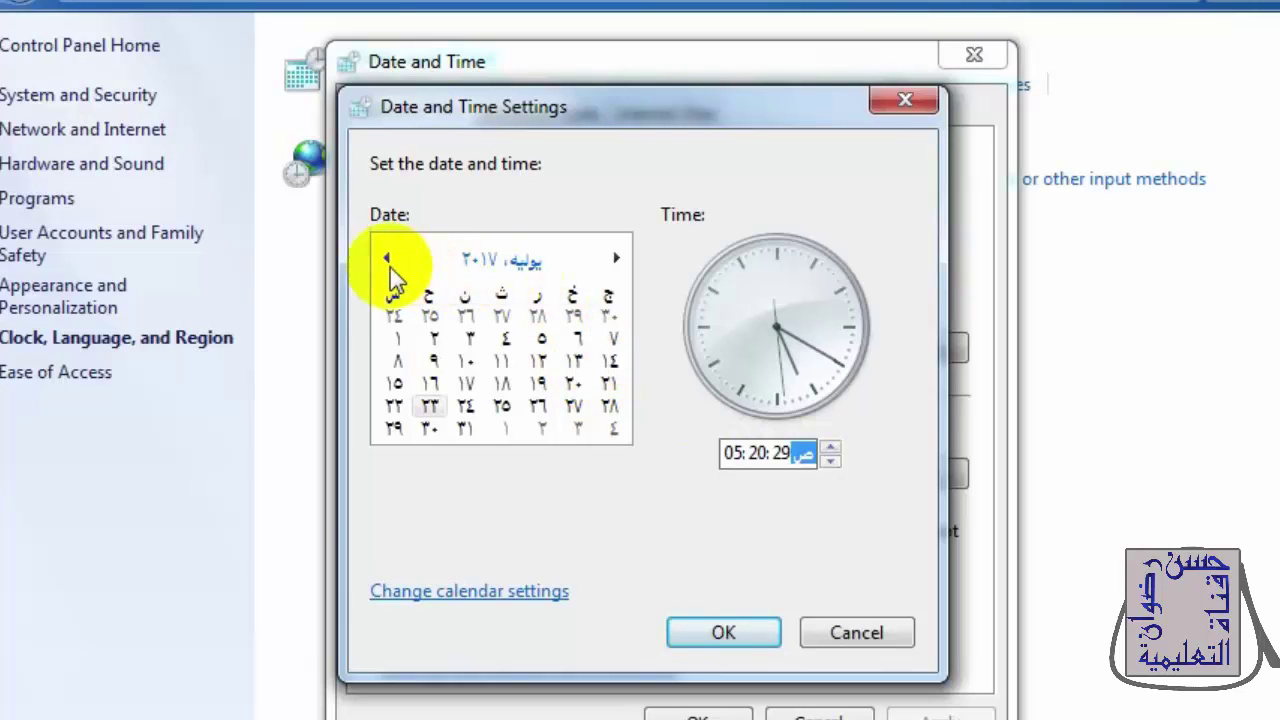
- Try selecting 4 July 2017, reselect the 23rd, and browse the calendar forward to October and back to July
click(502, 360)
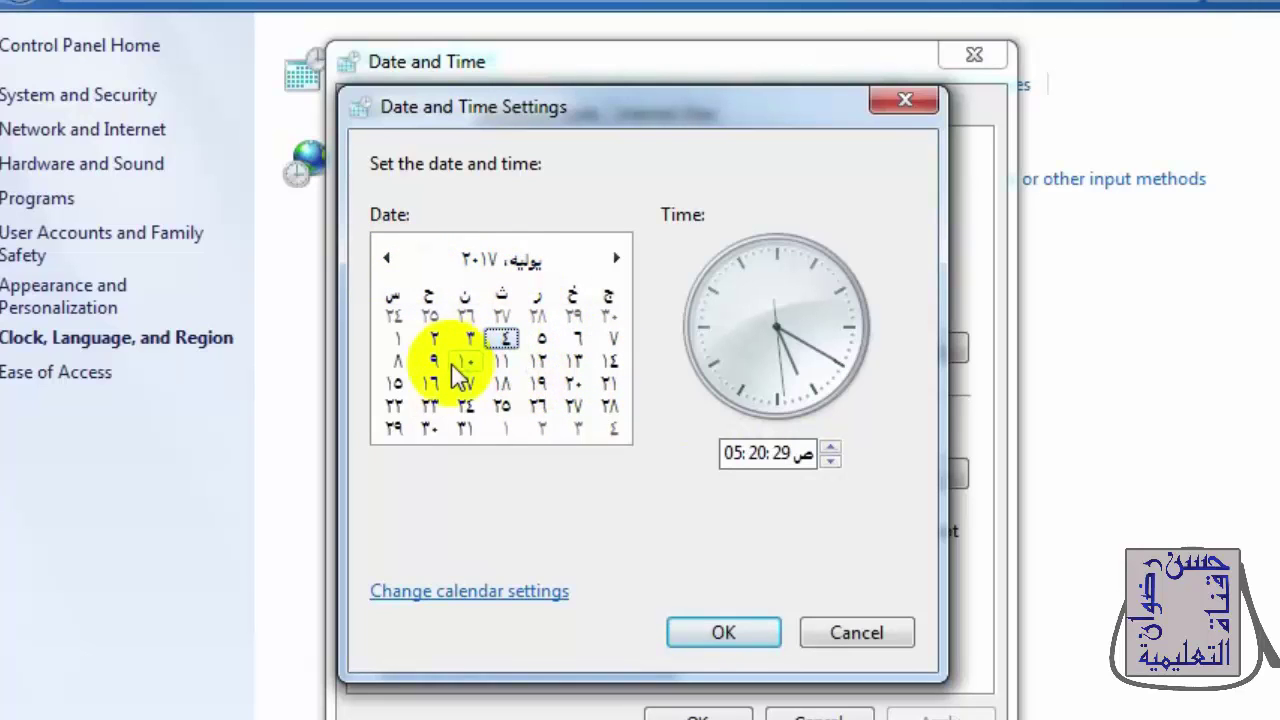
click(429, 405)
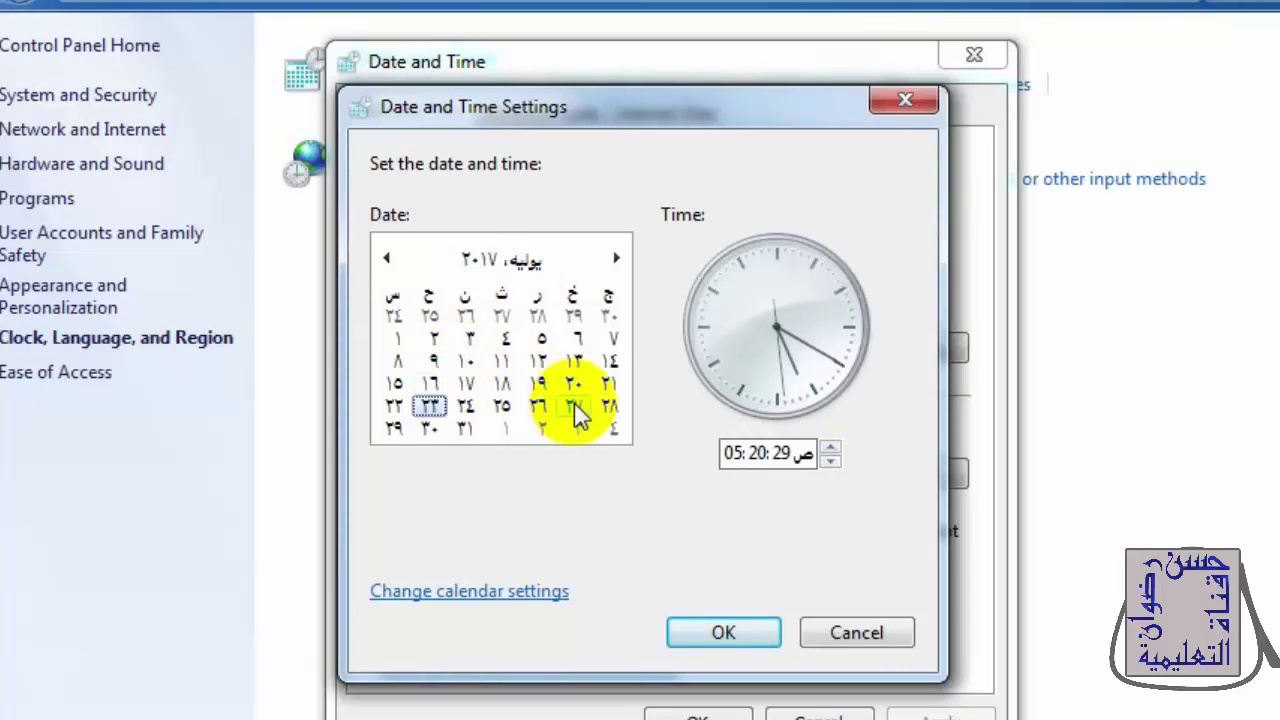
click(614, 260)
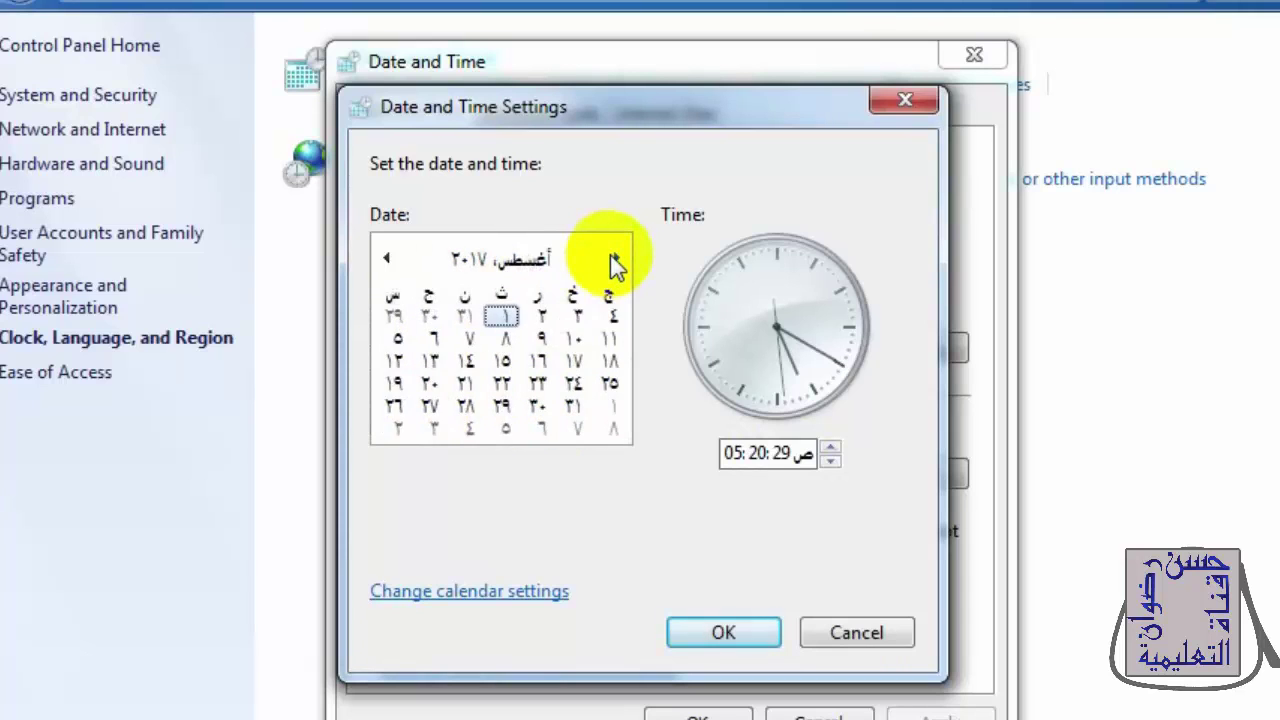
click(614, 260)
click(614, 260)
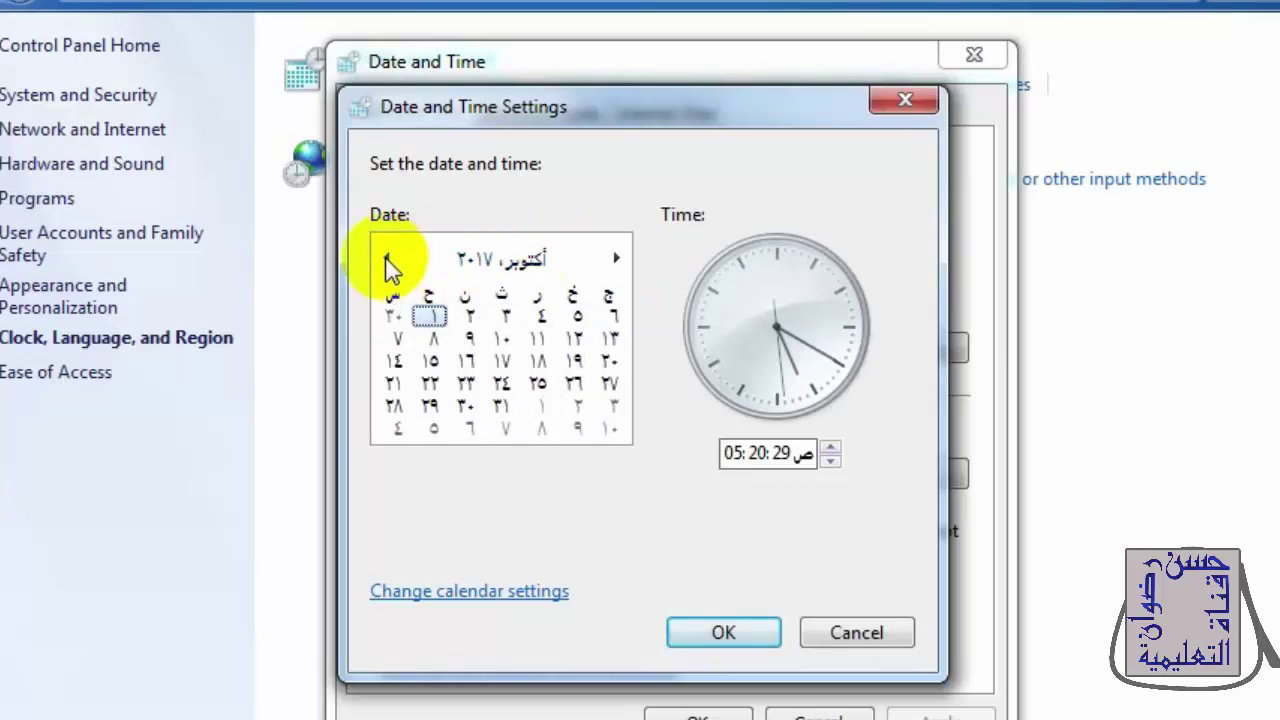
click(387, 260)
click(387, 260)
click(387, 260)
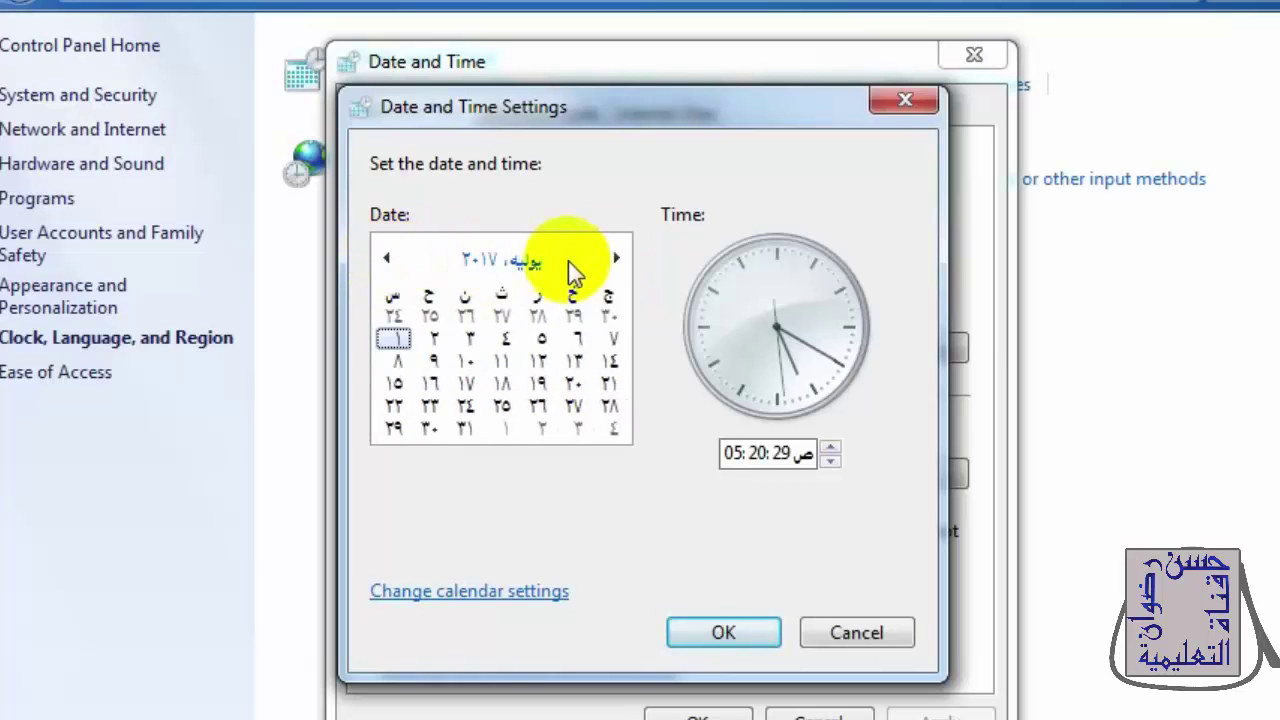
- Browse the calendar forward to February 2018 and back to September 2017, and discard the date and time changes
click(617, 259)
click(617, 259)
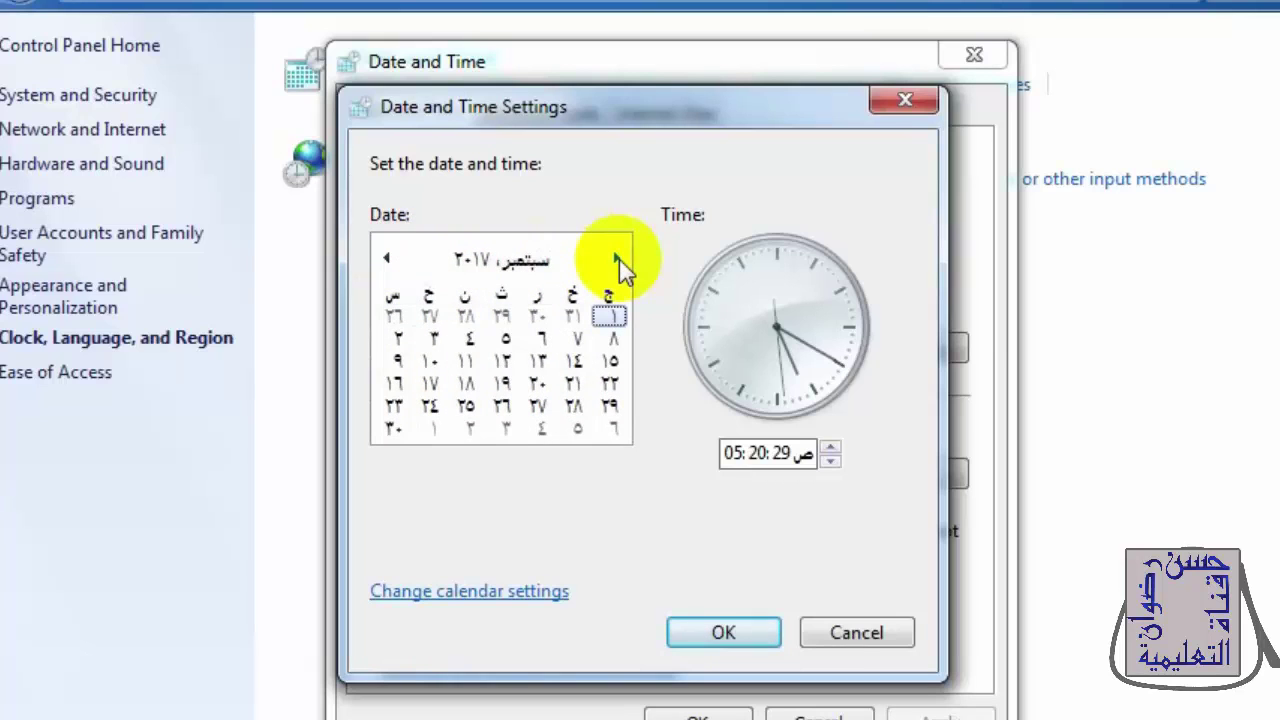
click(619, 259)
click(619, 259)
click(619, 259)
click(619, 259)
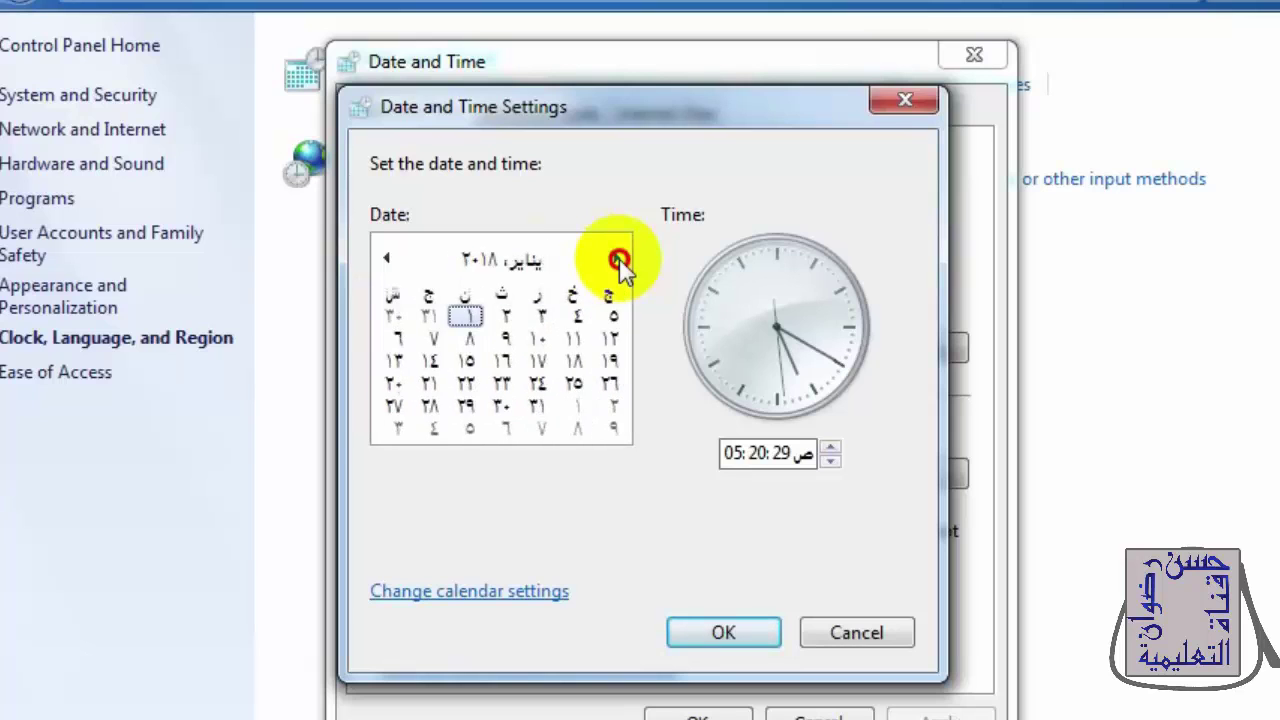
click(619, 259)
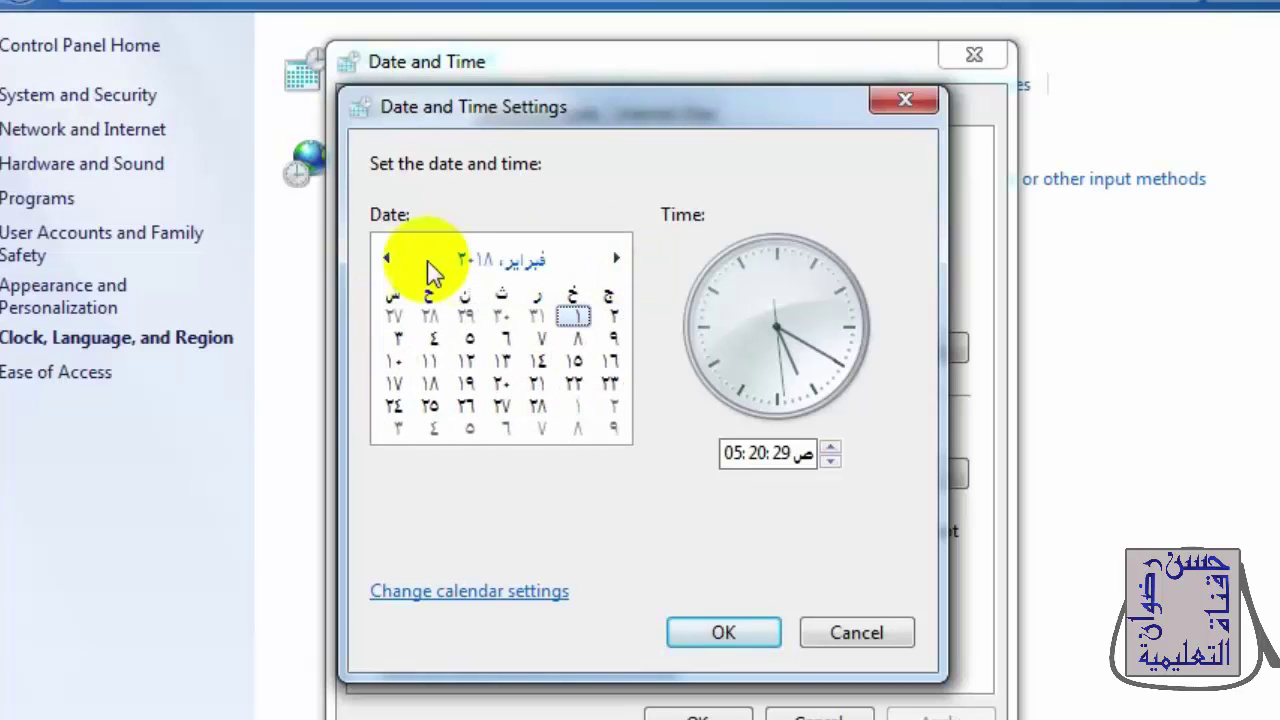
click(384, 259)
click(384, 259)
click(384, 259)
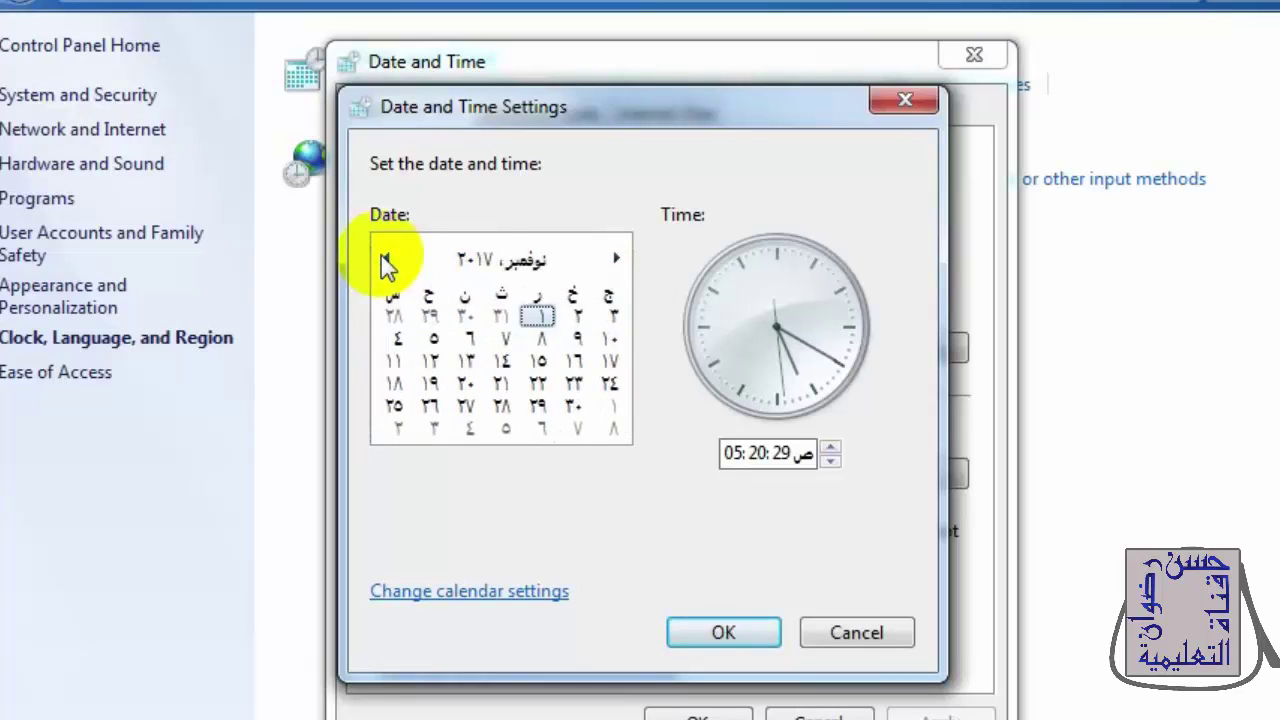
click(384, 259)
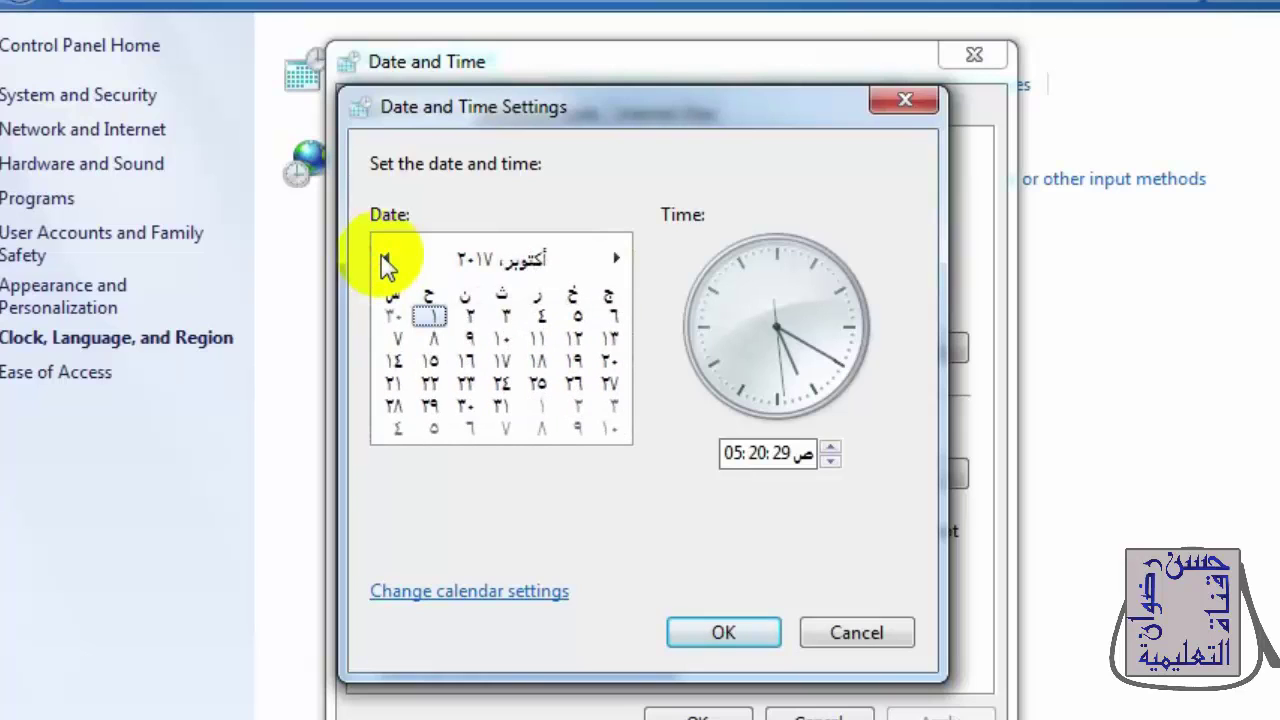
click(384, 259)
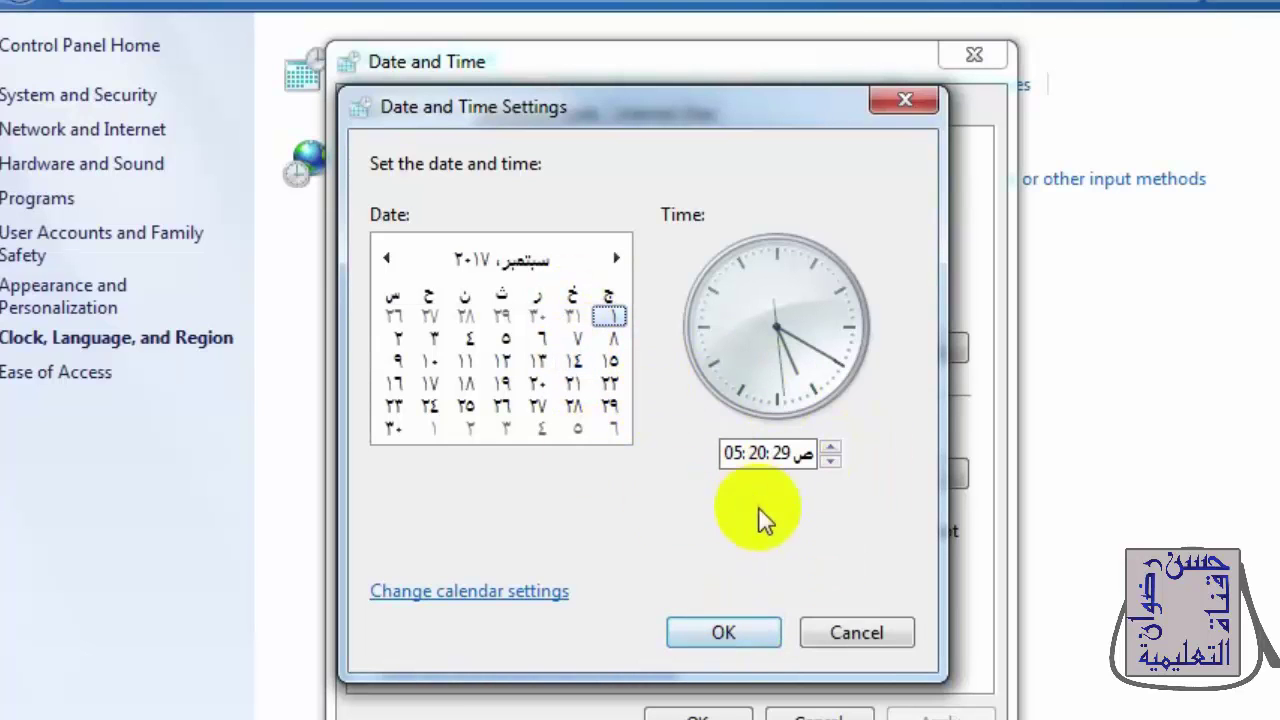
drag(635, 107, 595, 182)
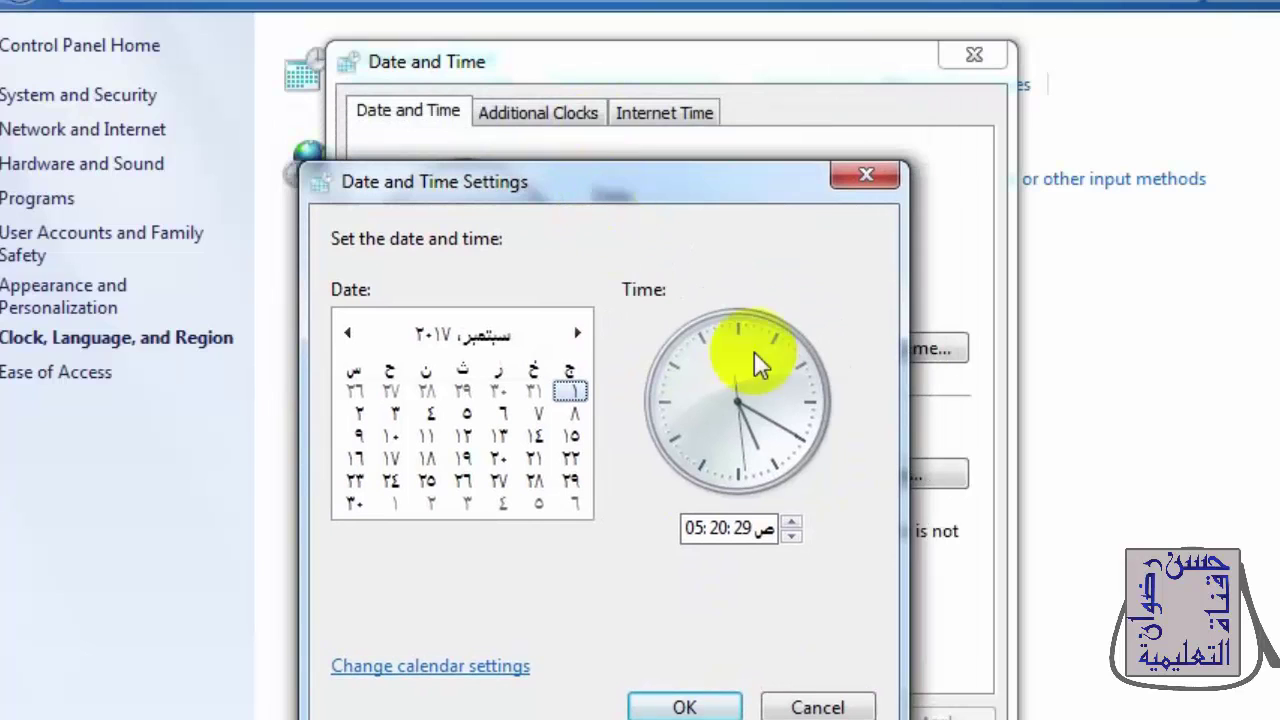
click(811, 702)
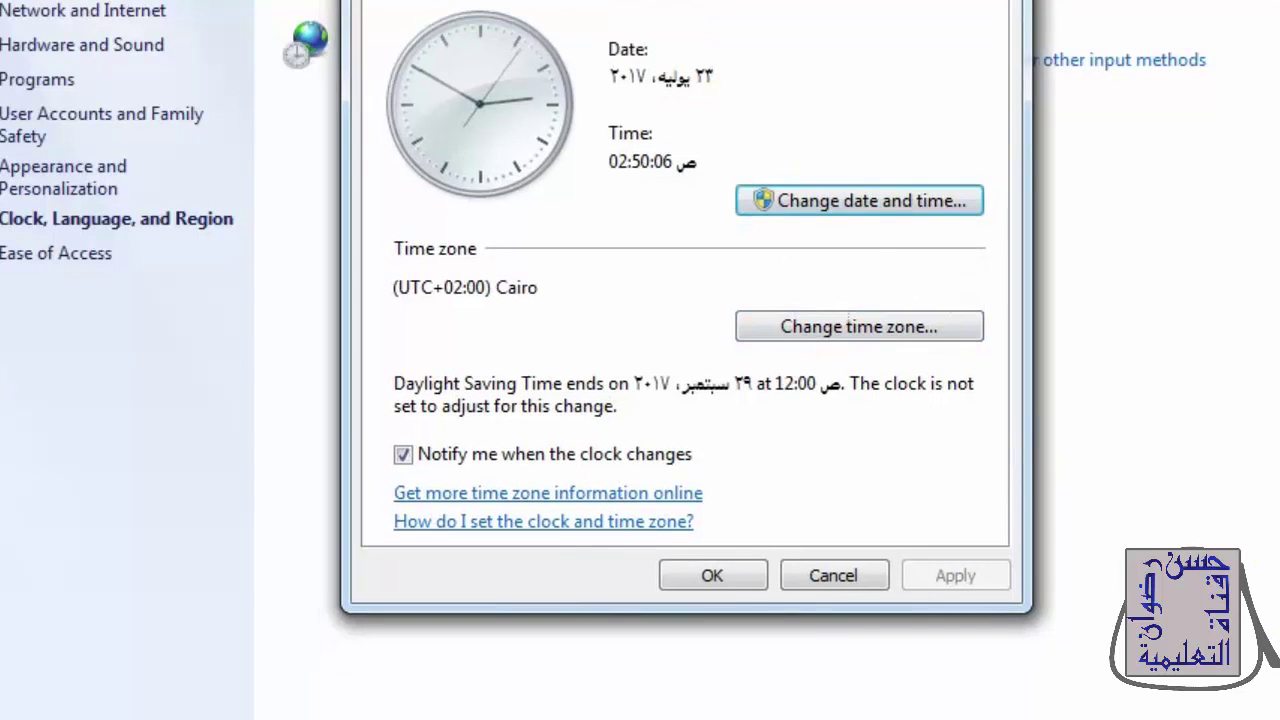
- Open the time zone settings, examine the available time zones from International Date Line West onward, and close them keeping (UTC+02:00) Cairo
click(846, 330)
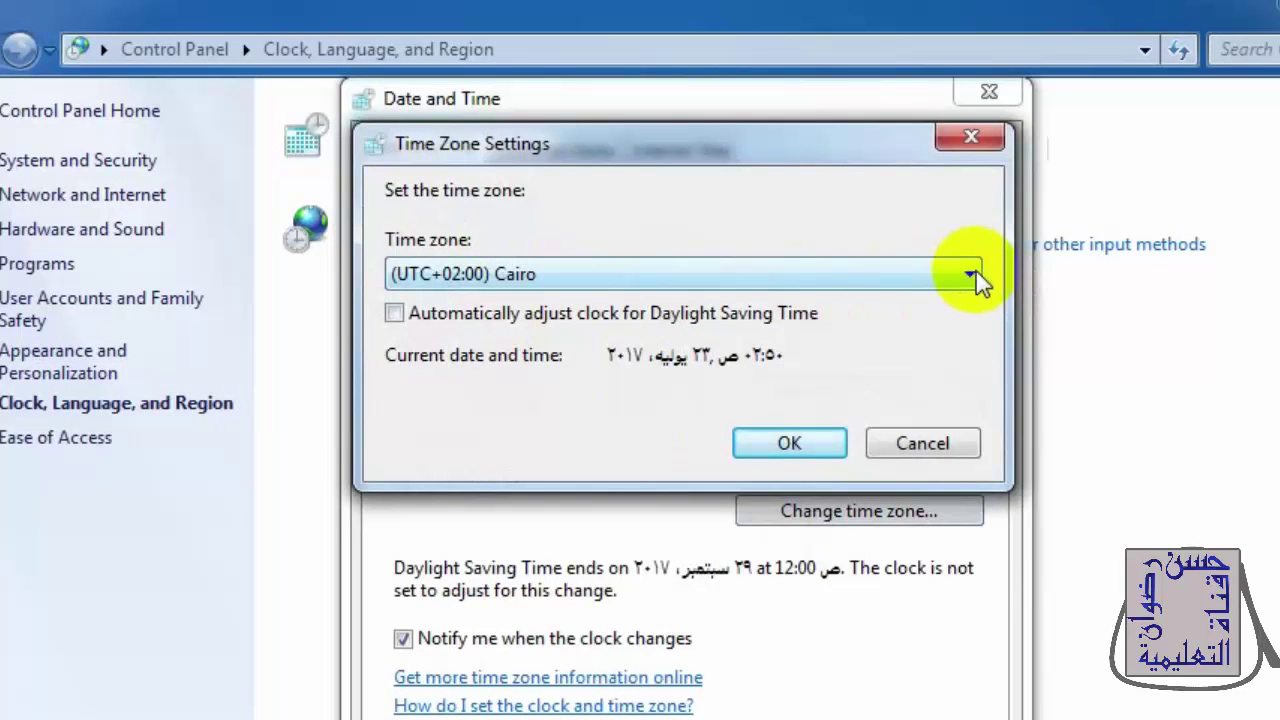
click(971, 278)
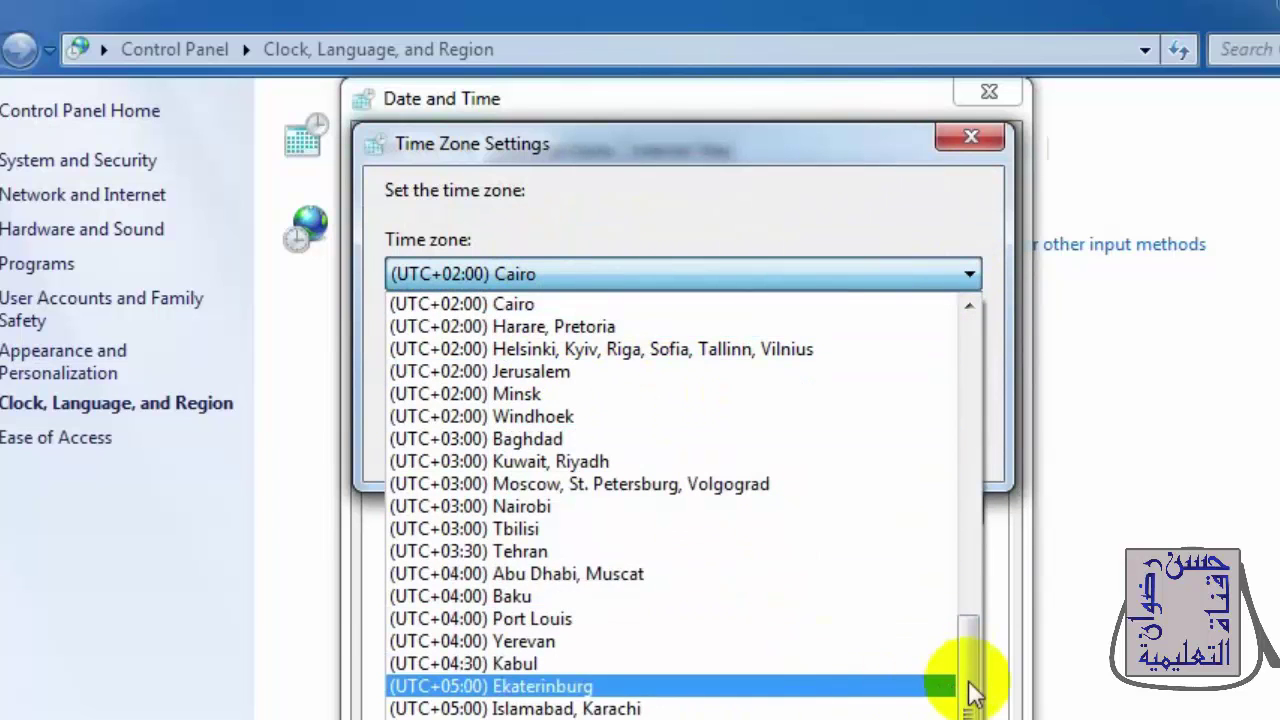
drag(972, 690, 970, 375)
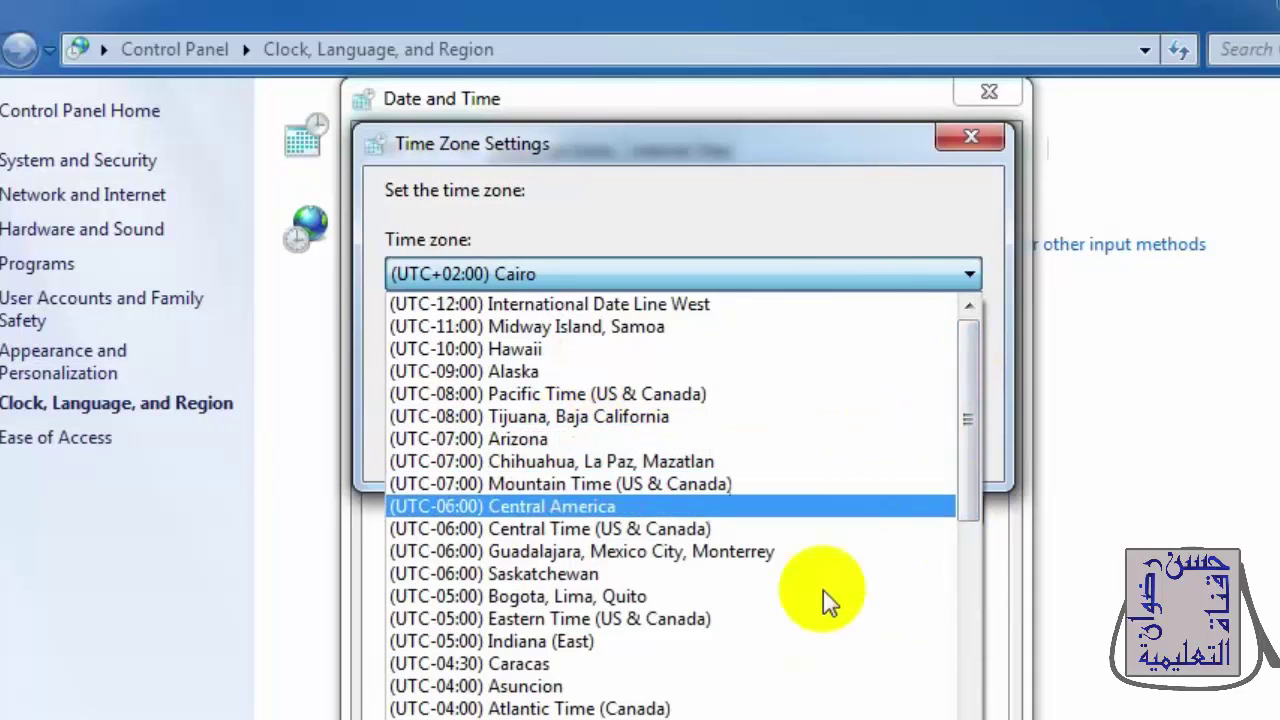
scroll(595, 596, down, 3)
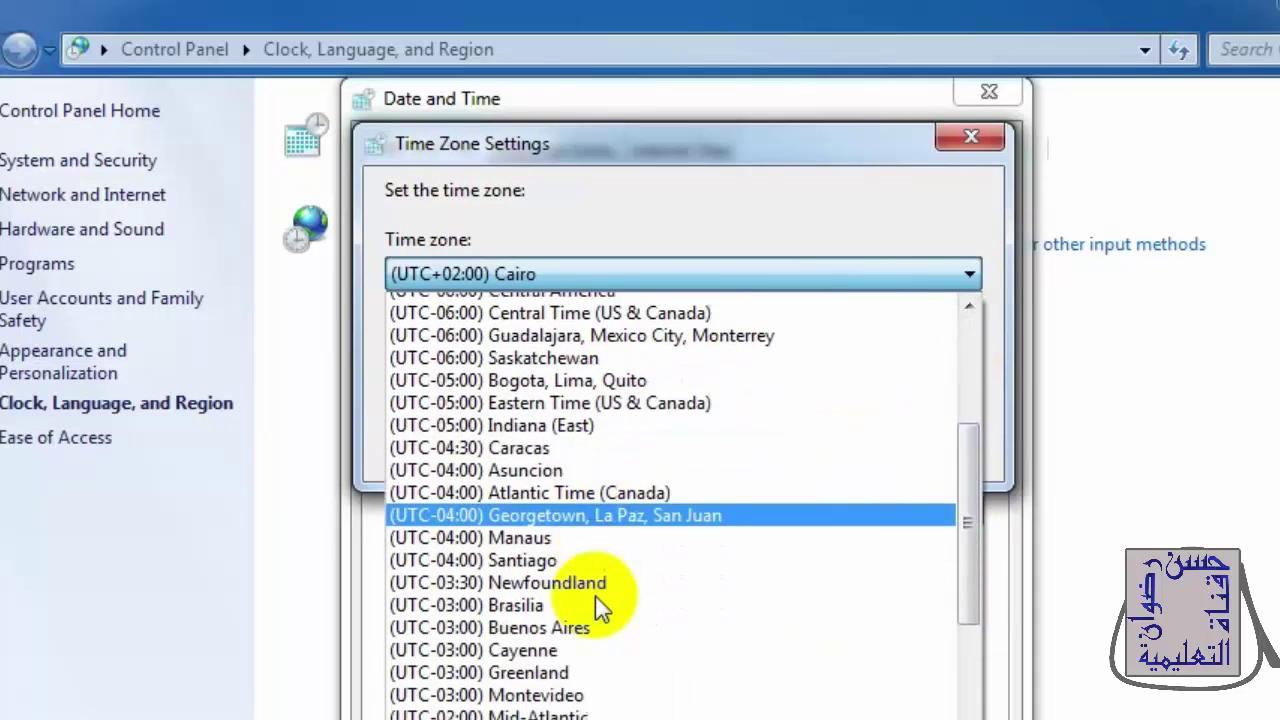
scroll(595, 596, down, 2)
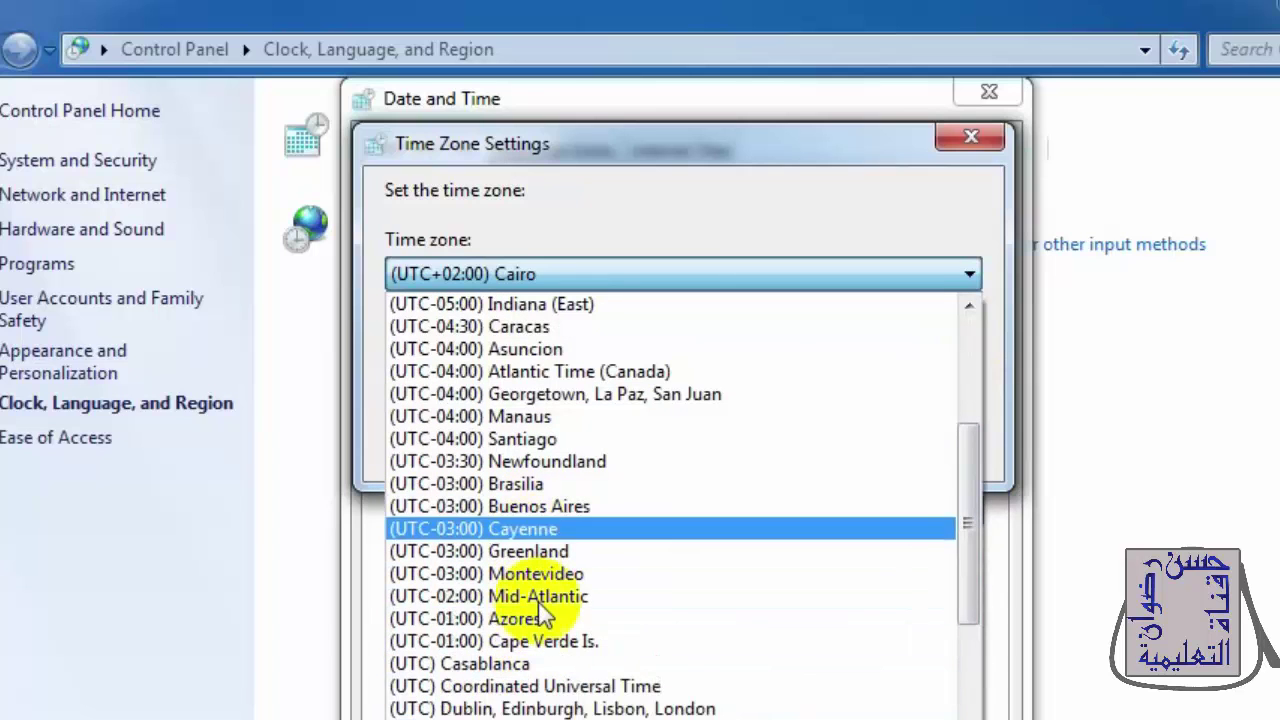
scroll(540, 690, down, 5)
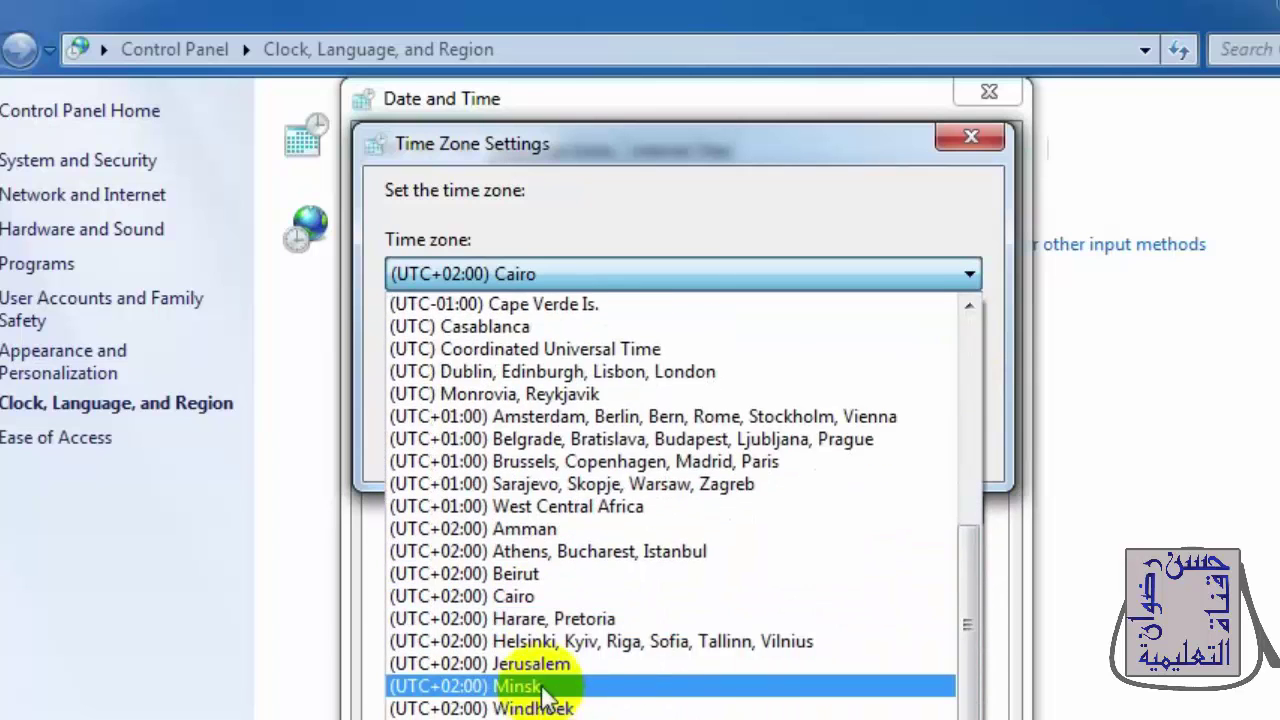
scroll(540, 690, up, 3)
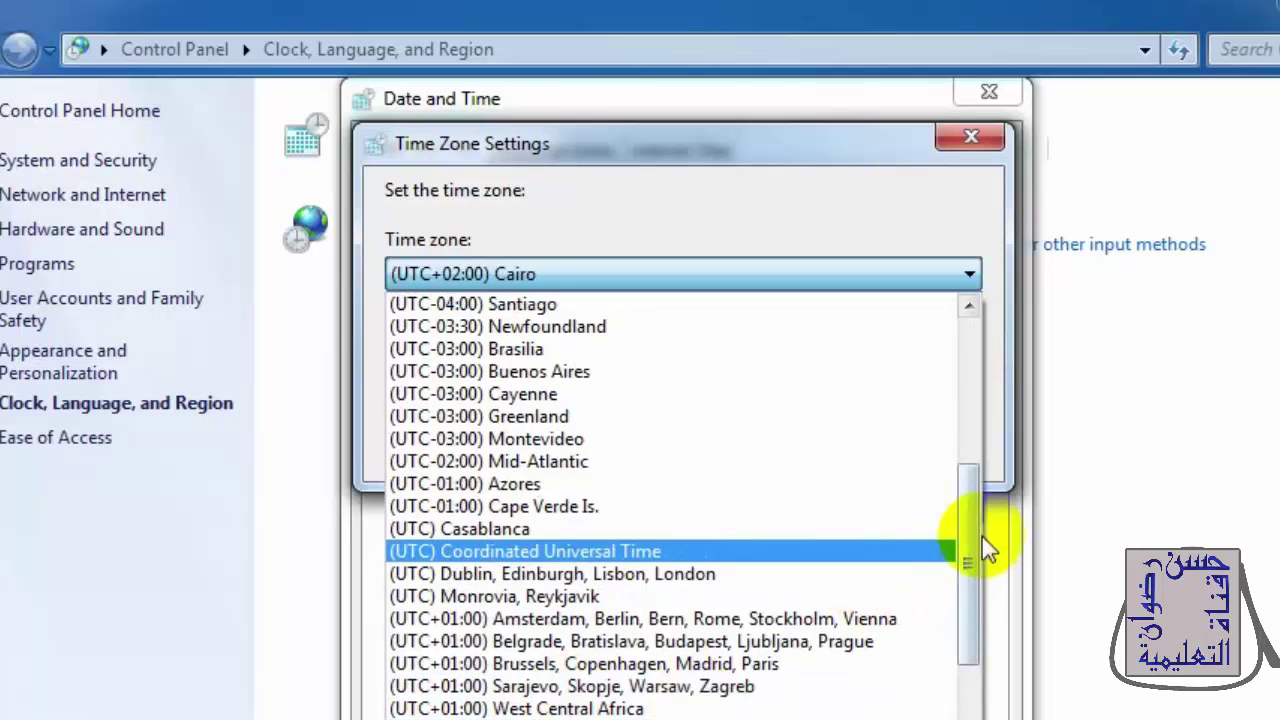
drag(974, 551, 972, 370)
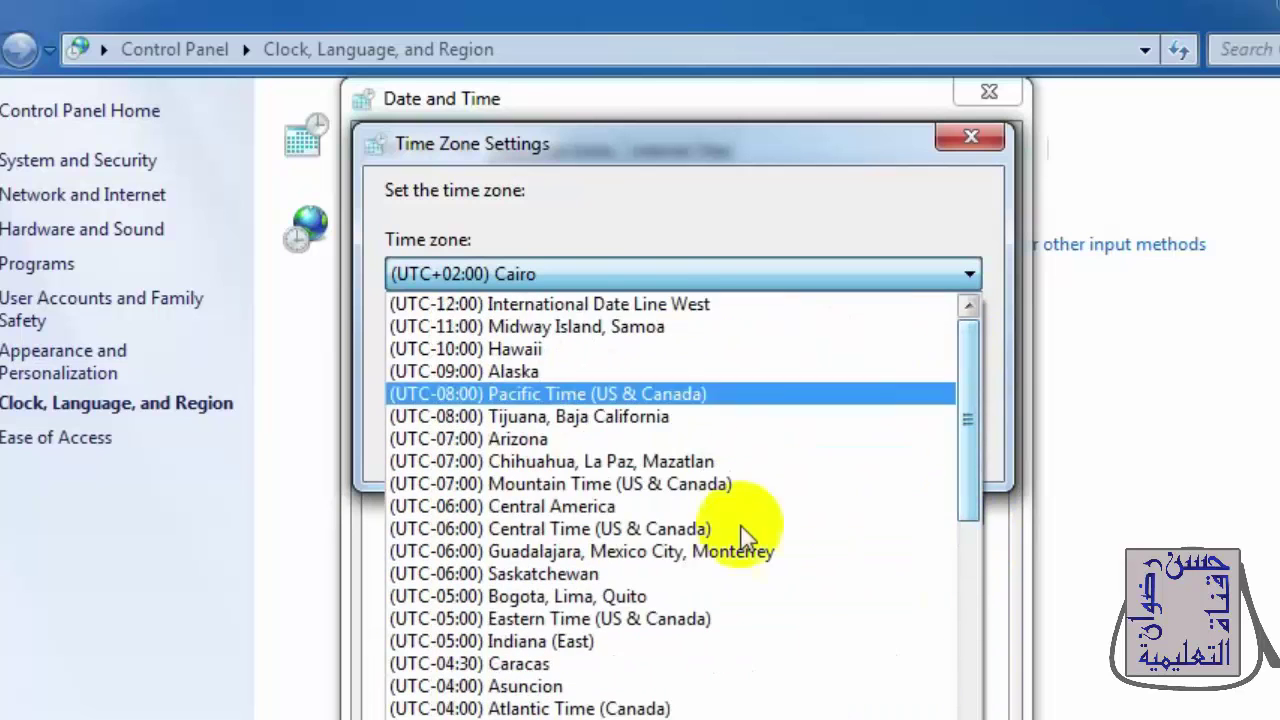
click(548, 266)
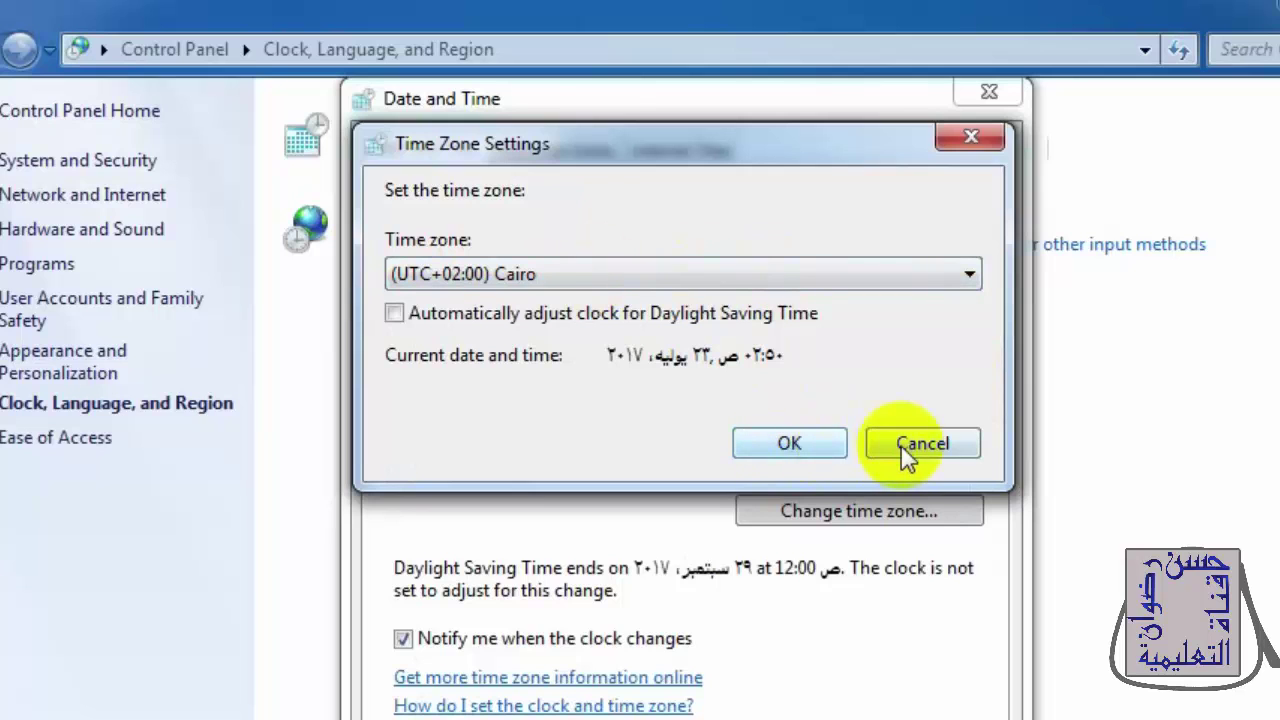
click(969, 137)
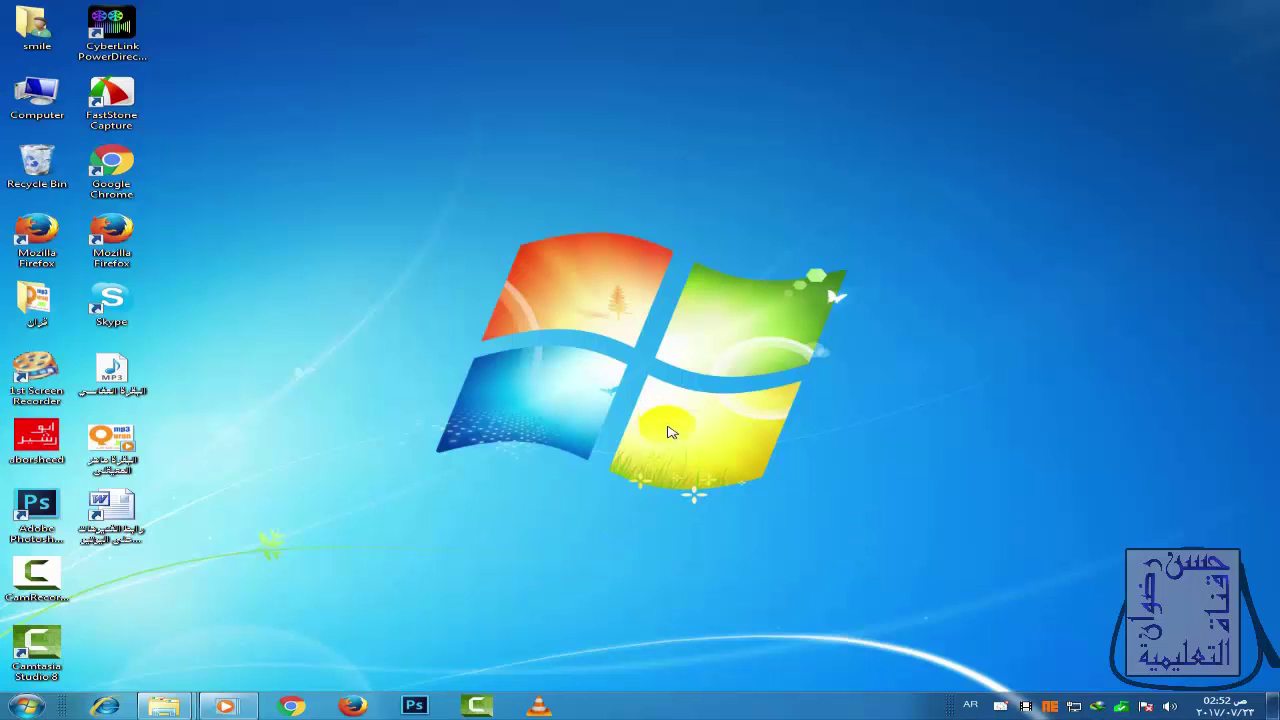
click(630, 475)
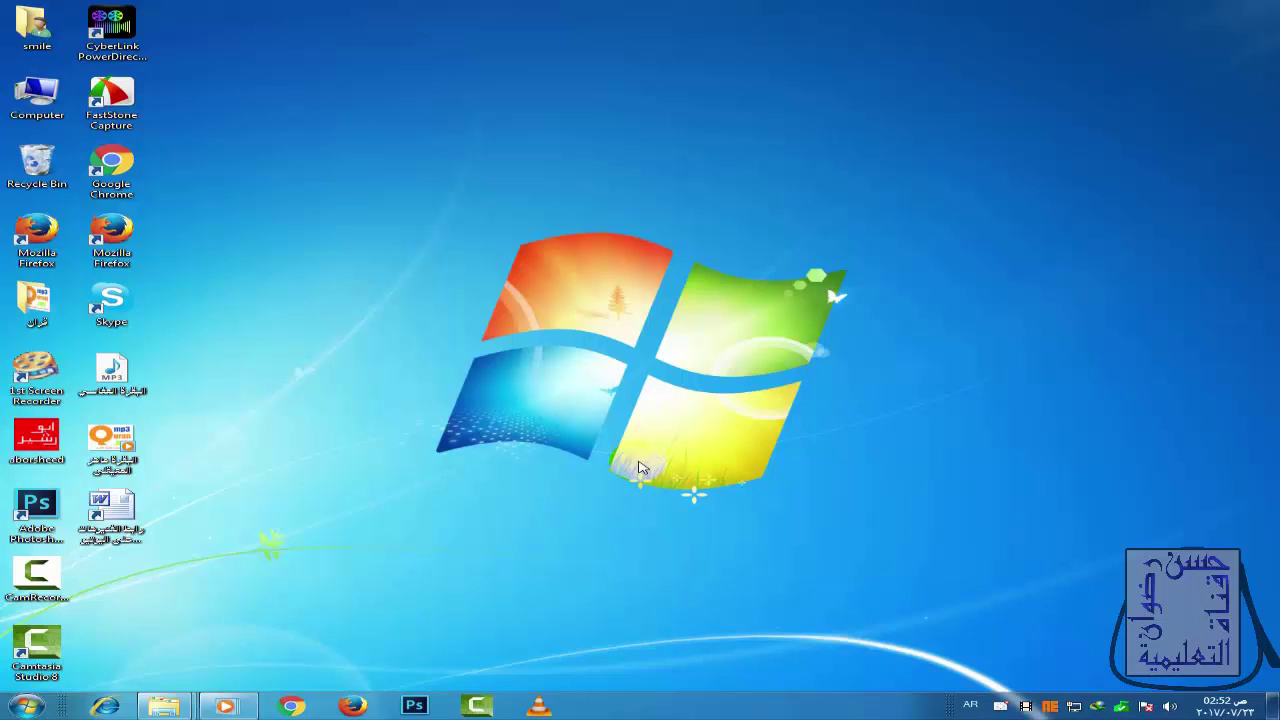
click(459, 543)
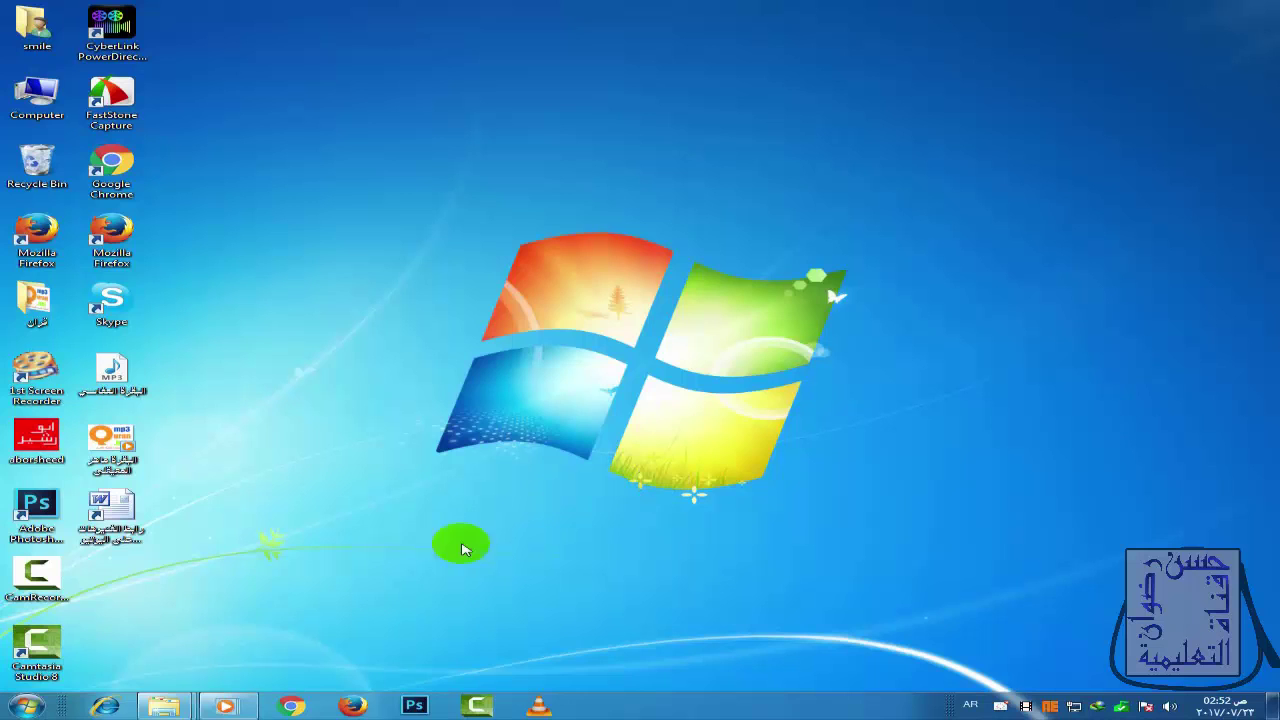
- Open the Clock, Language, and Region category of Control Panel
click(26, 706)
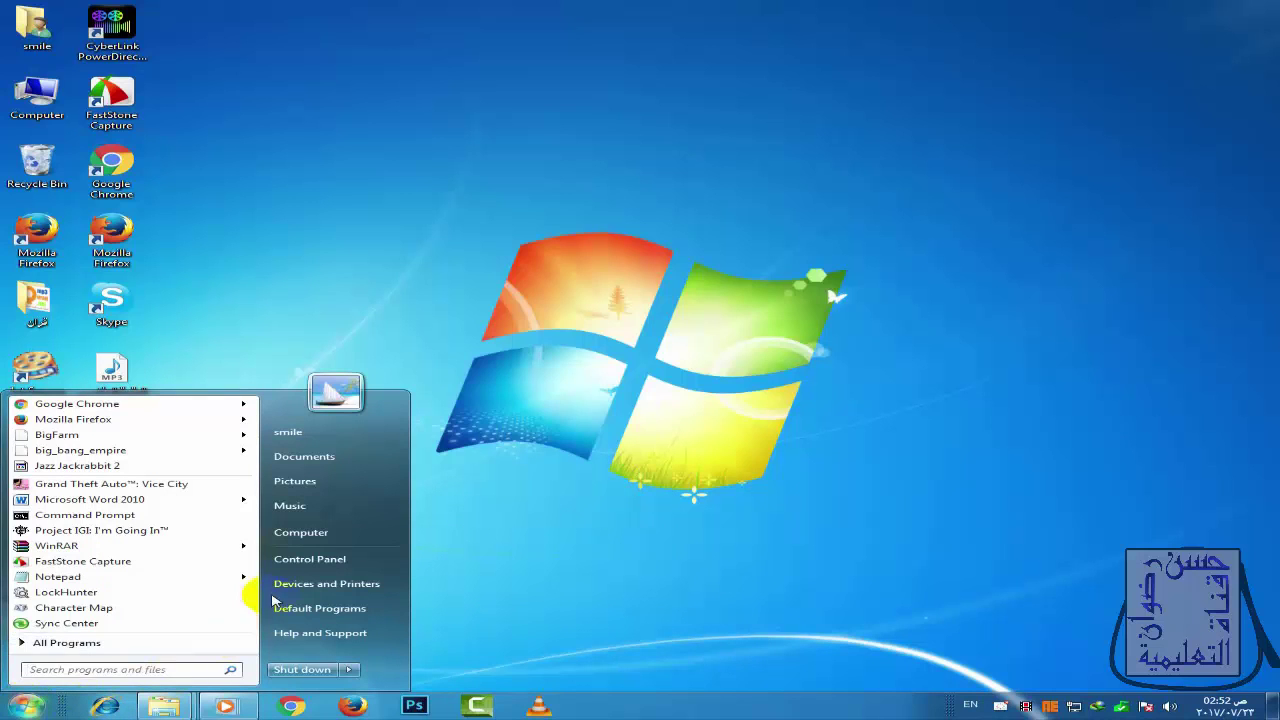
click(312, 559)
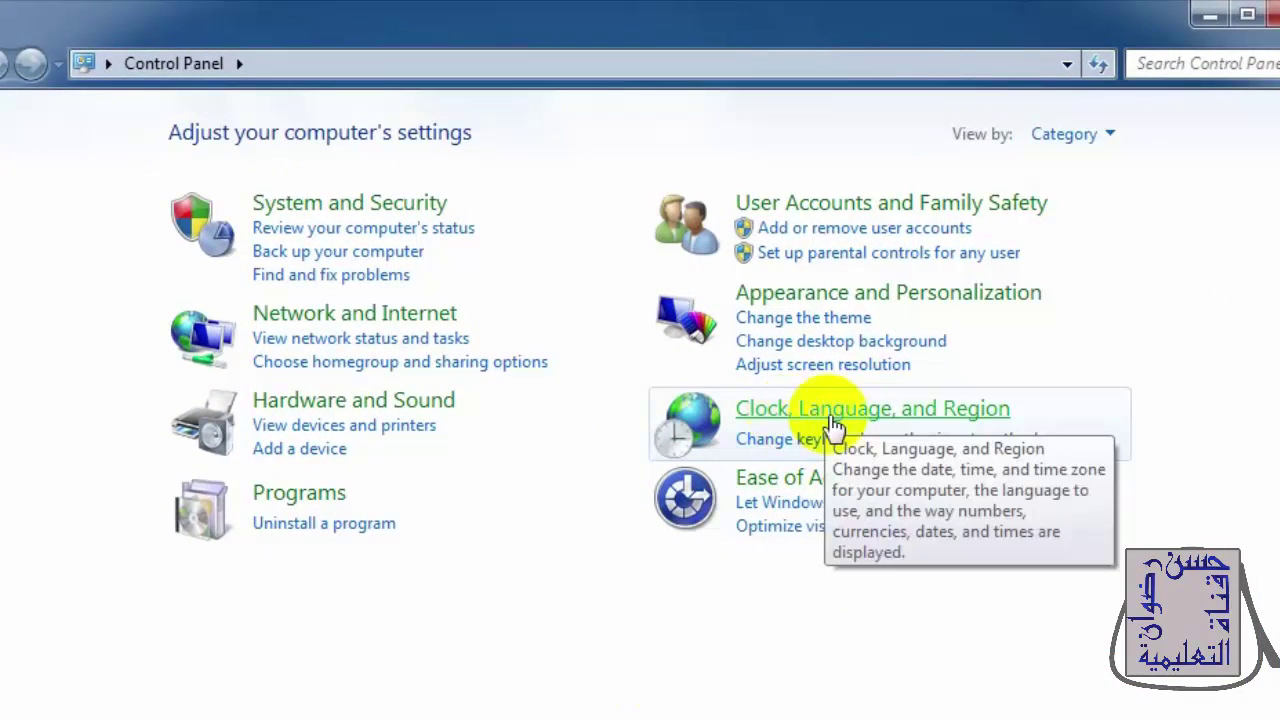
click(872, 412)
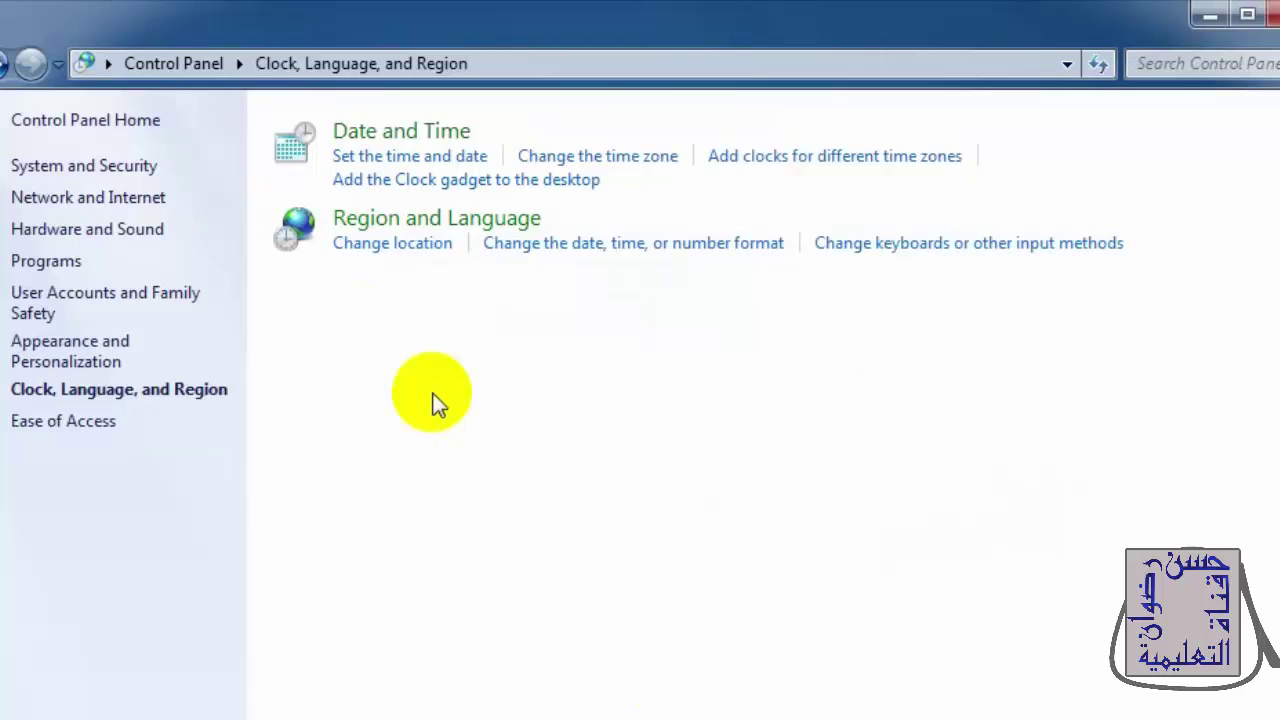
- Open the location setting, examine the list of countries, and cancel while keeping Egypt as the current location
click(392, 245)
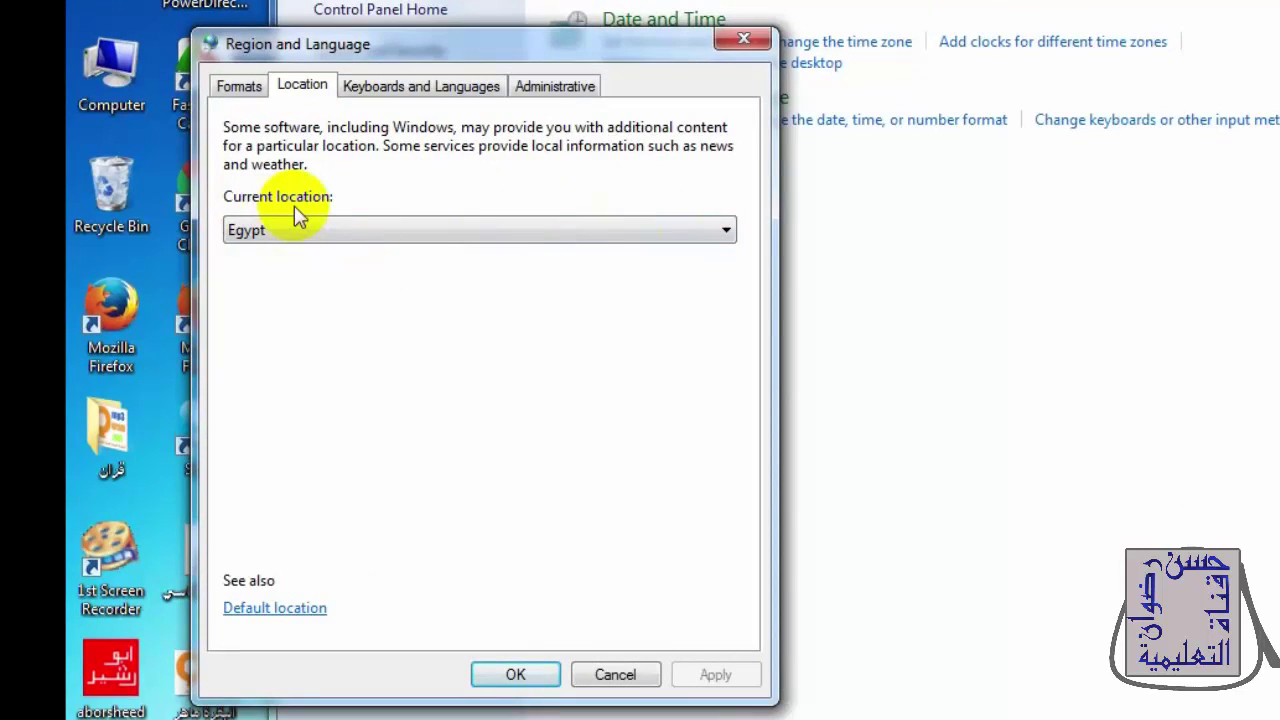
click(724, 231)
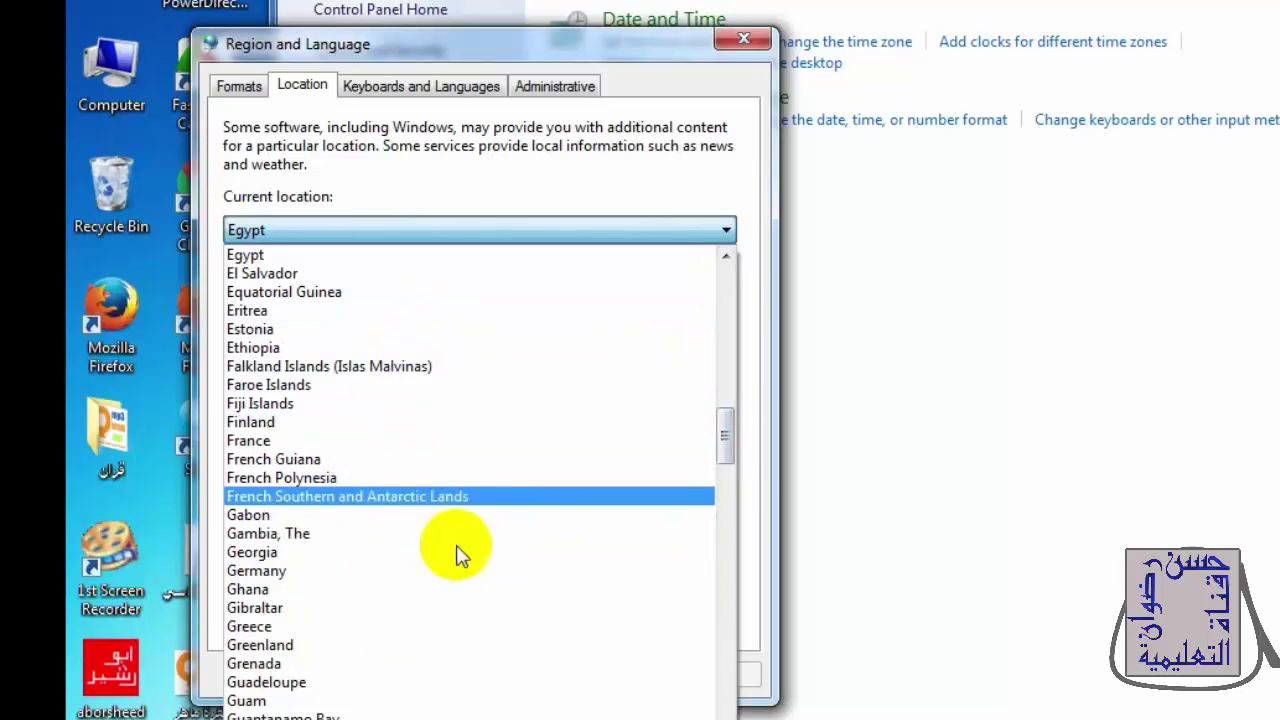
drag(723, 437, 727, 533)
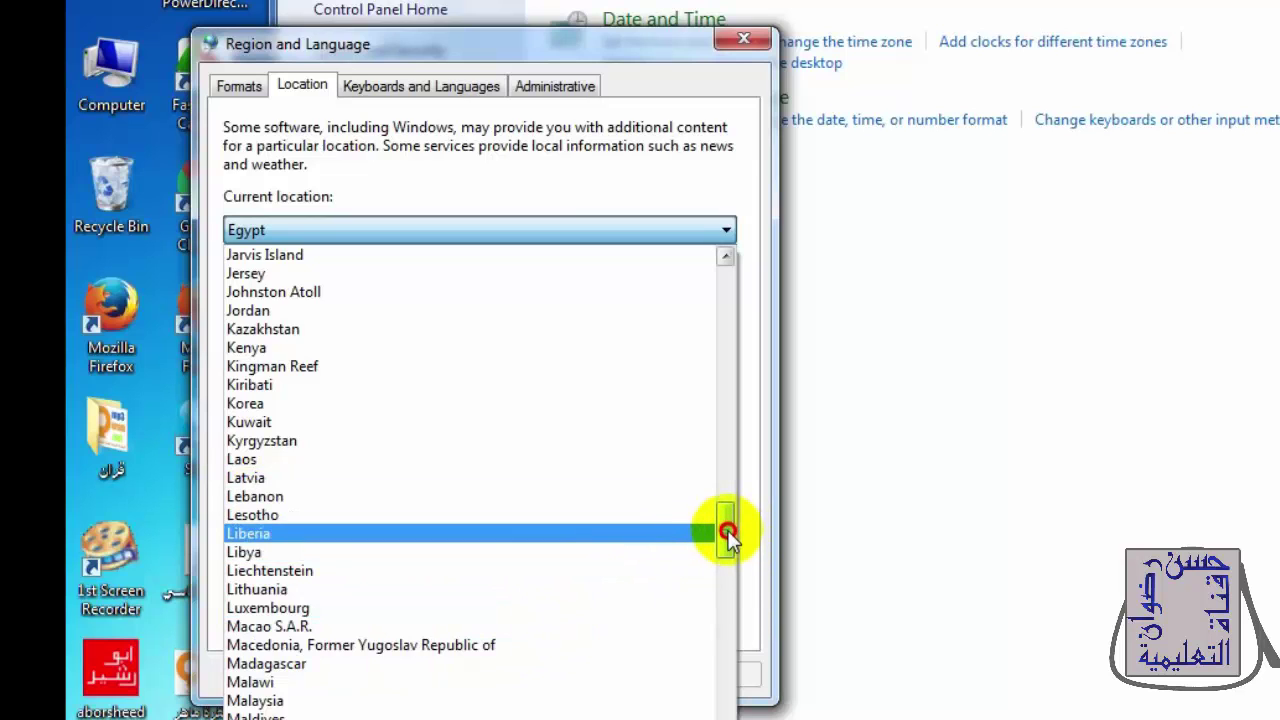
drag(728, 537, 723, 543)
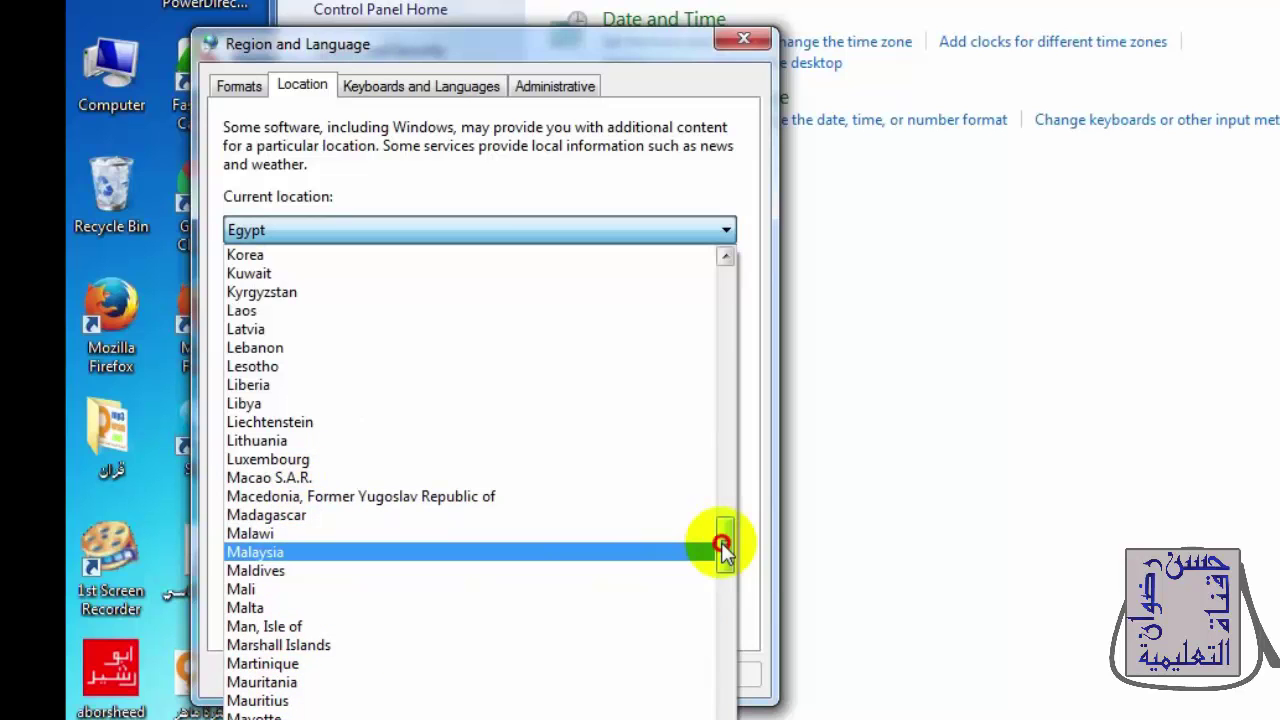
drag(723, 543, 677, 586)
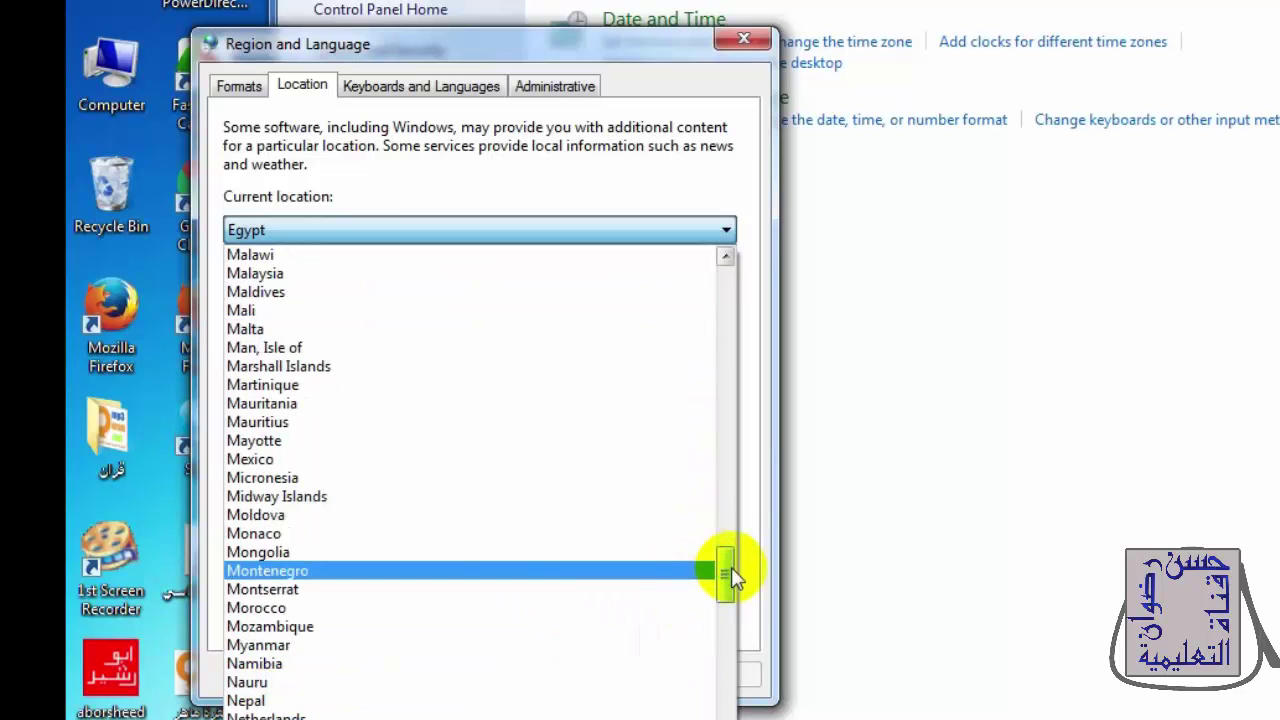
drag(727, 571, 723, 271)
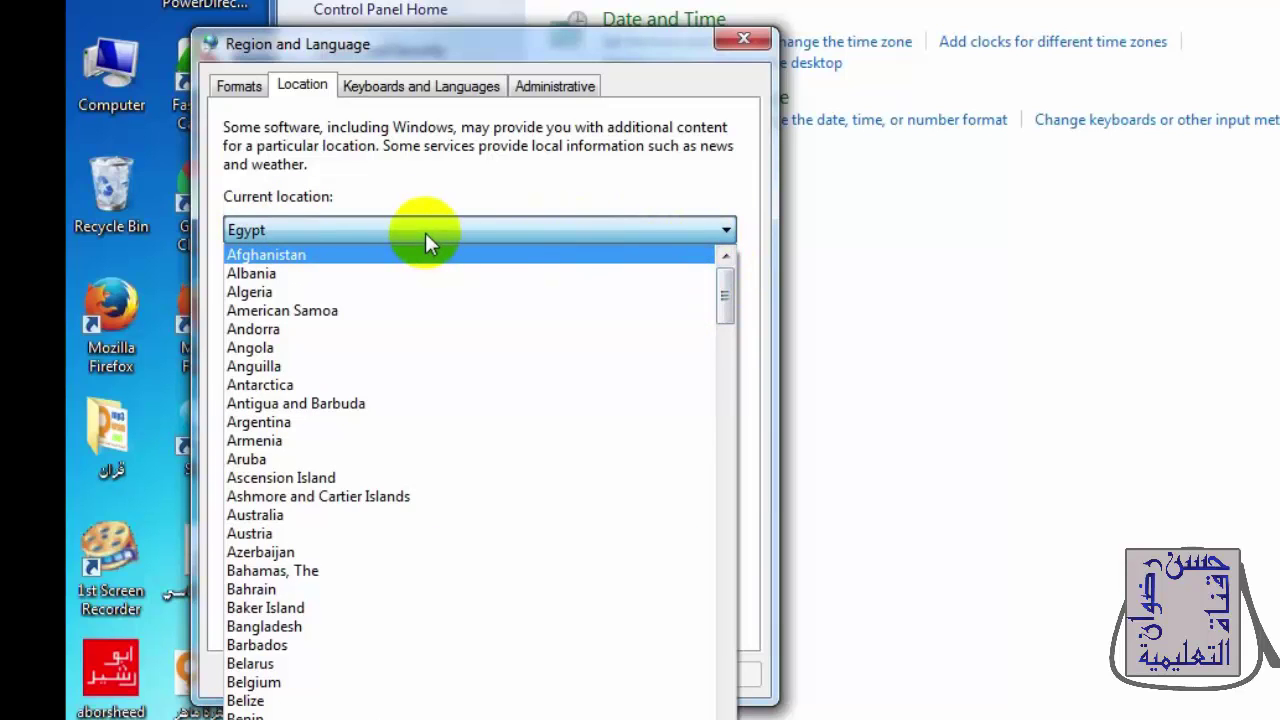
click(750, 45)
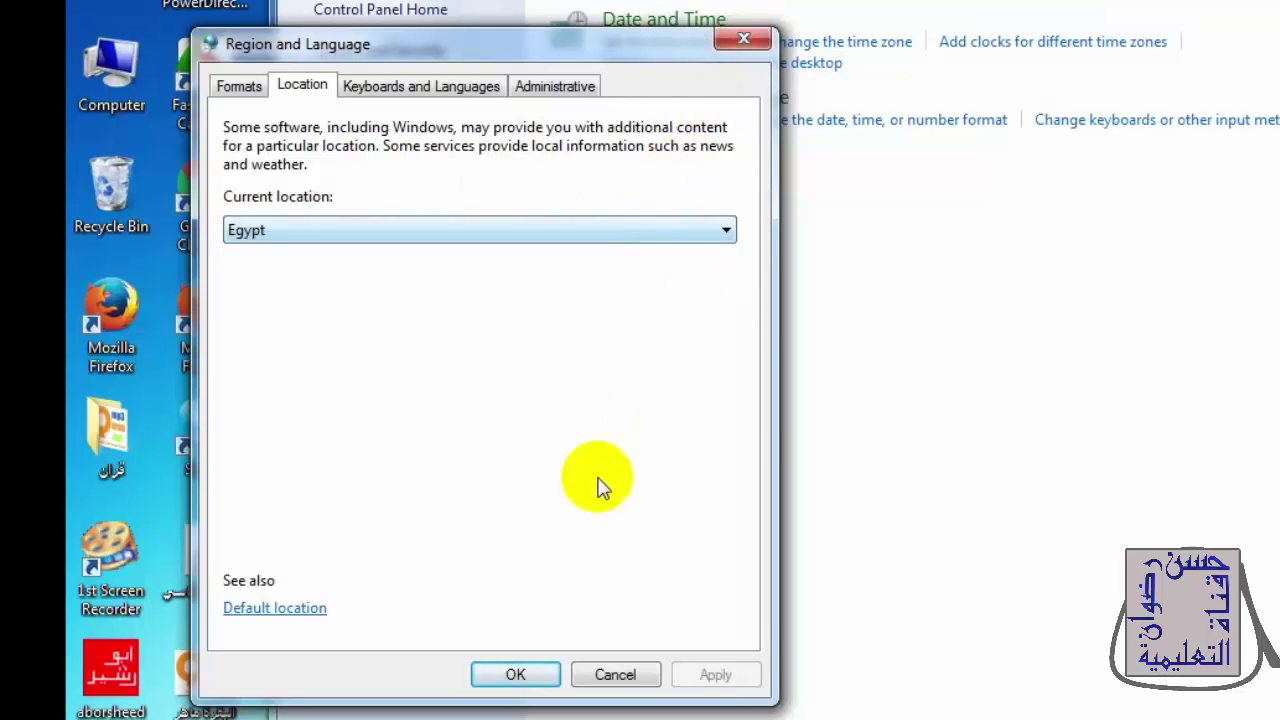
click(616, 674)
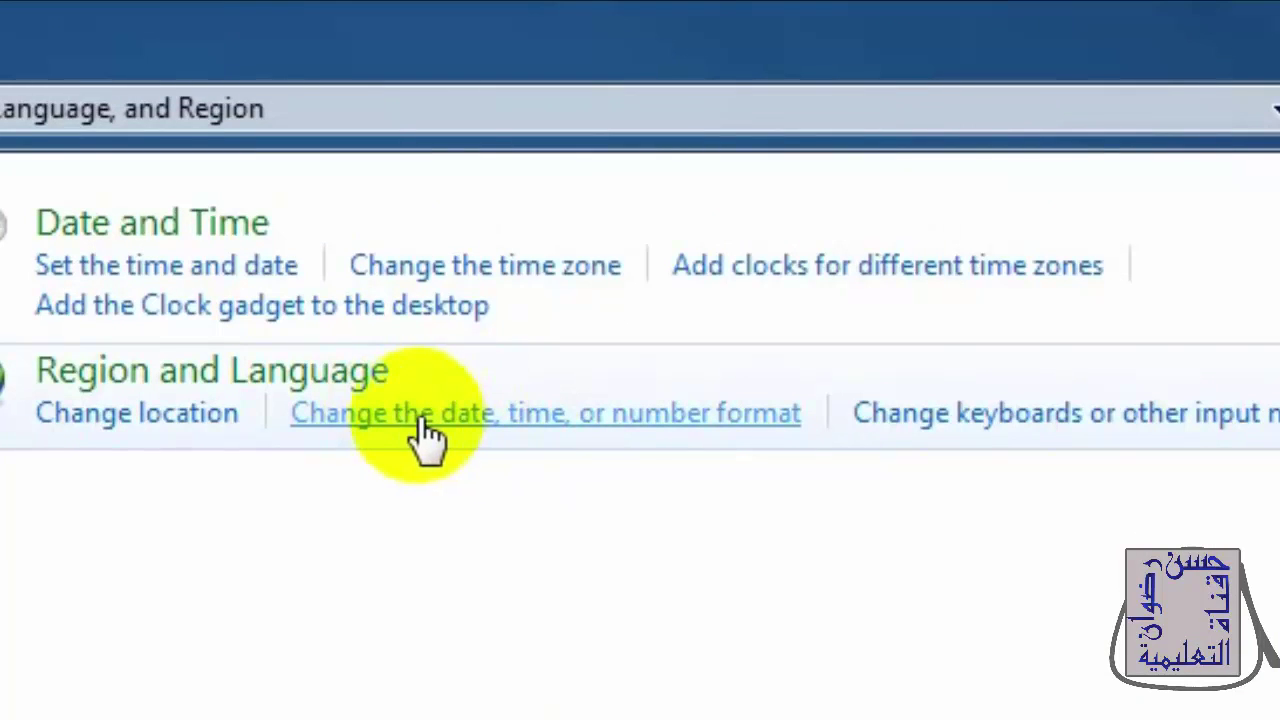
- Open the date, time, and number format settings and examine the available short date formats, keeping dd/MM/yyyy
click(558, 418)
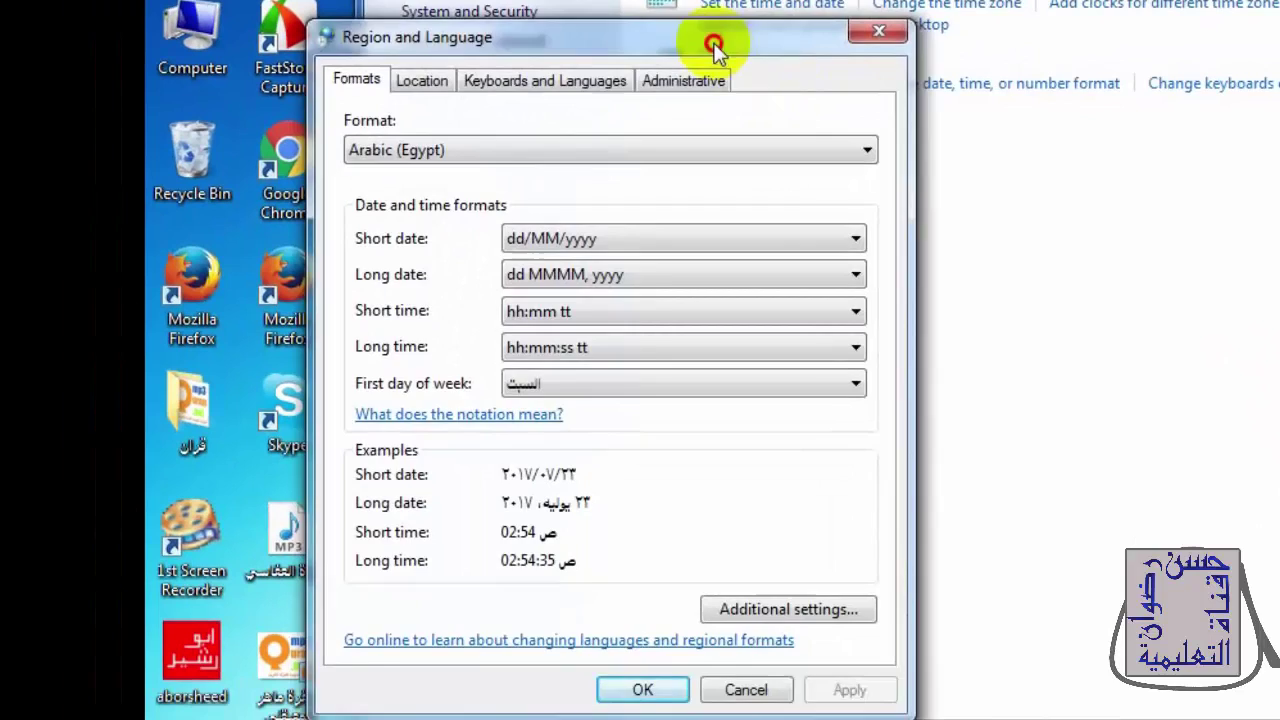
drag(715, 45, 1120, 2)
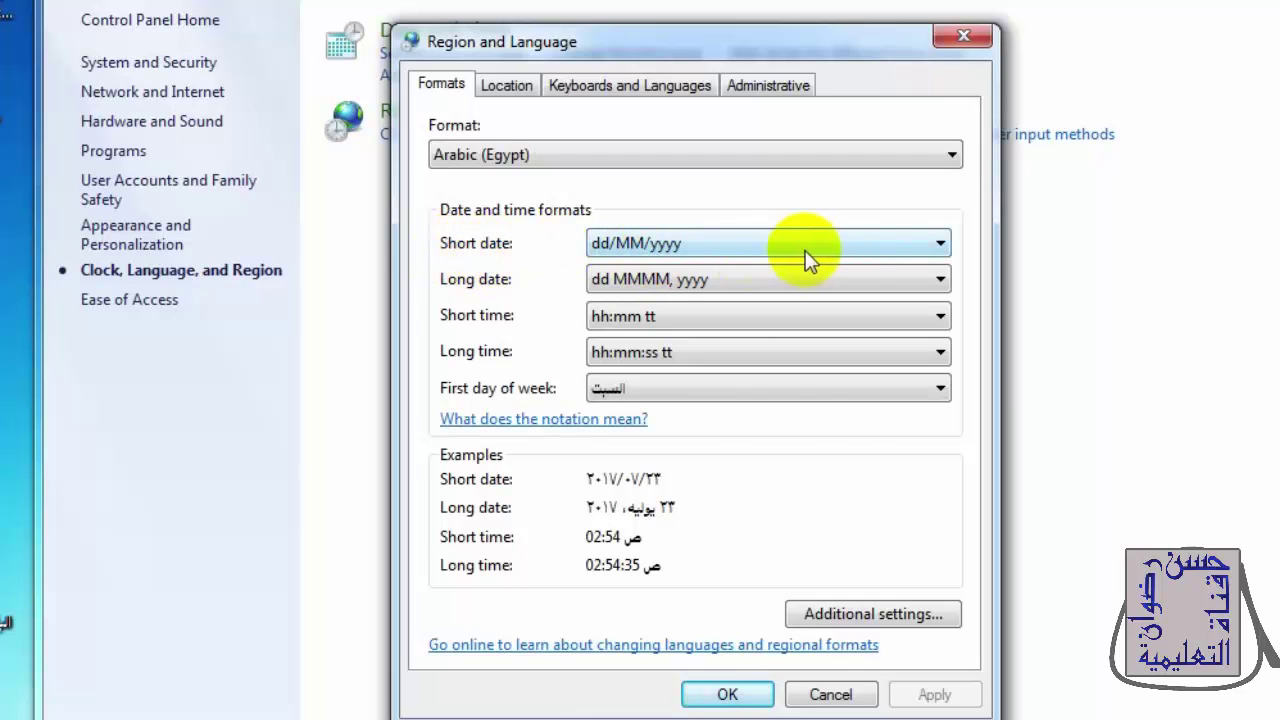
click(941, 244)
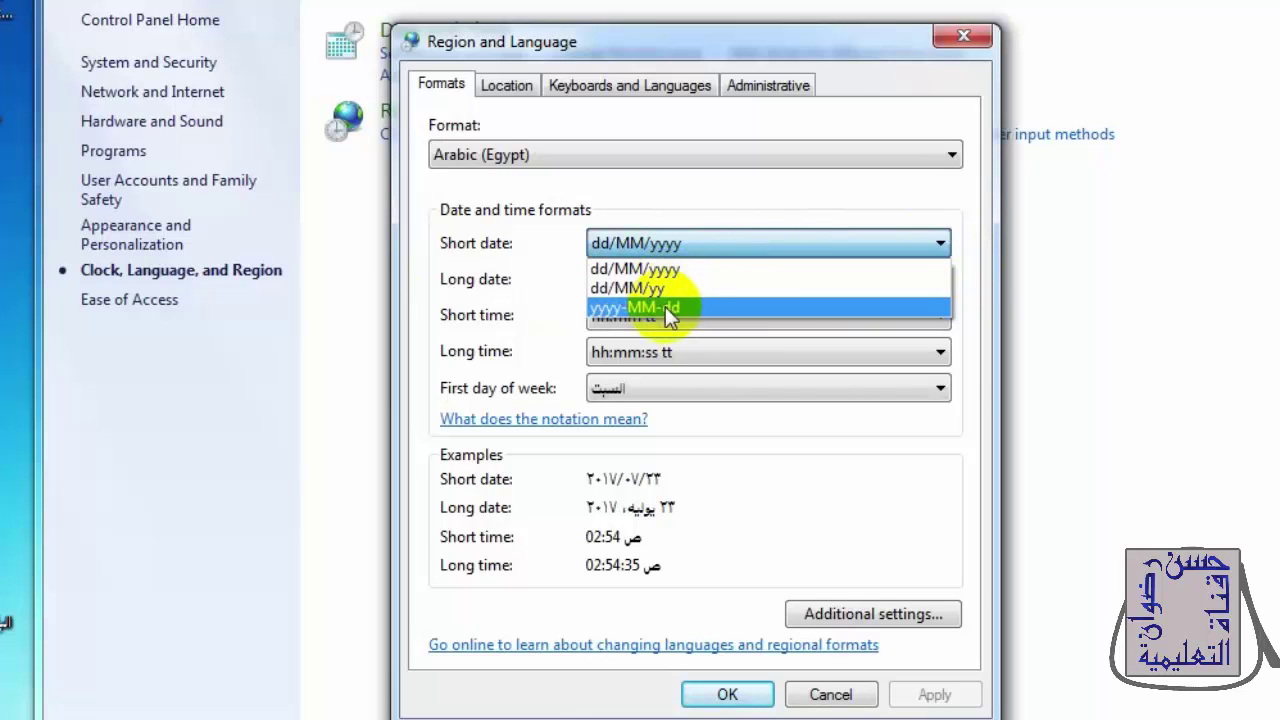
click(943, 242)
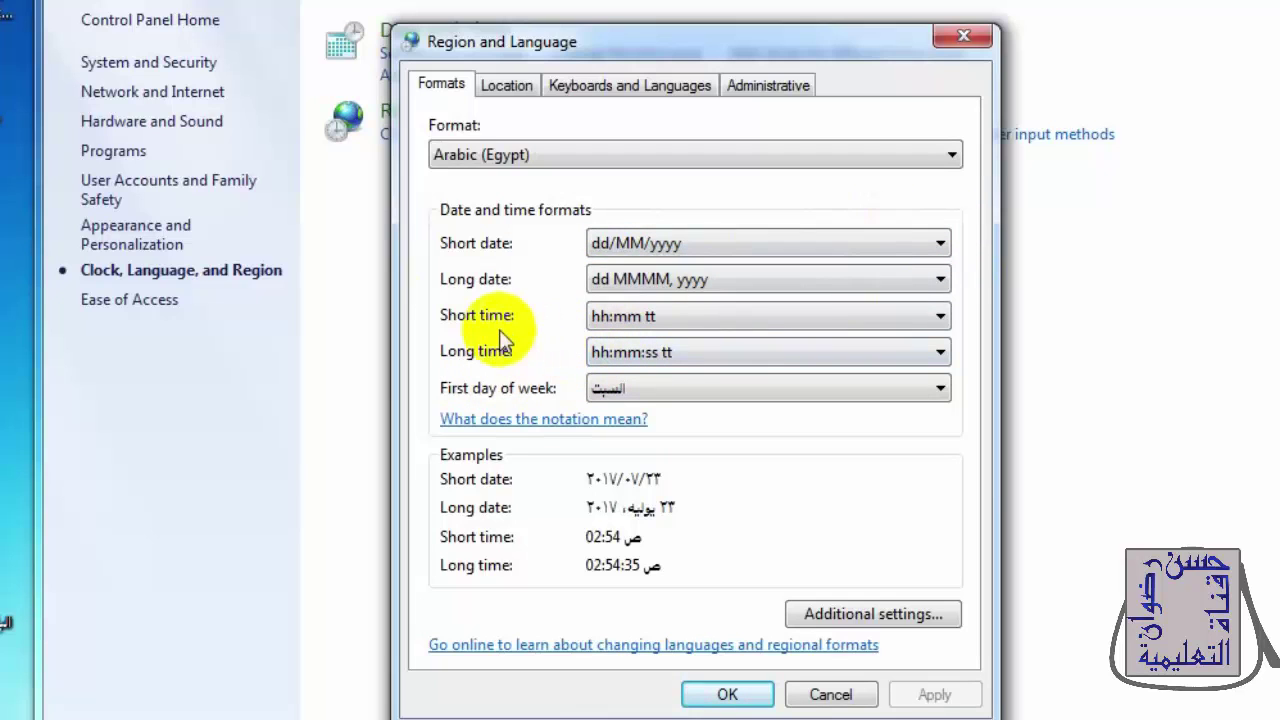
- Examine the short time and long time format options, and close the Region and Language settings without changes
click(946, 318)
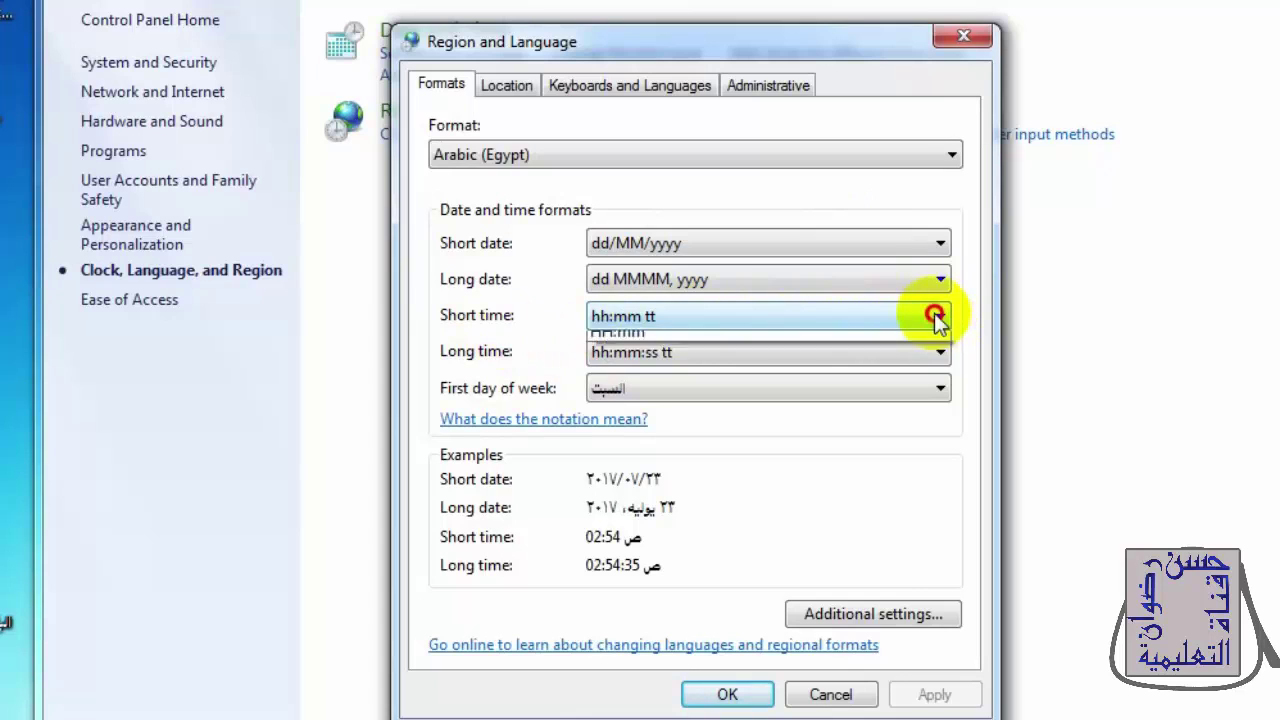
click(934, 316)
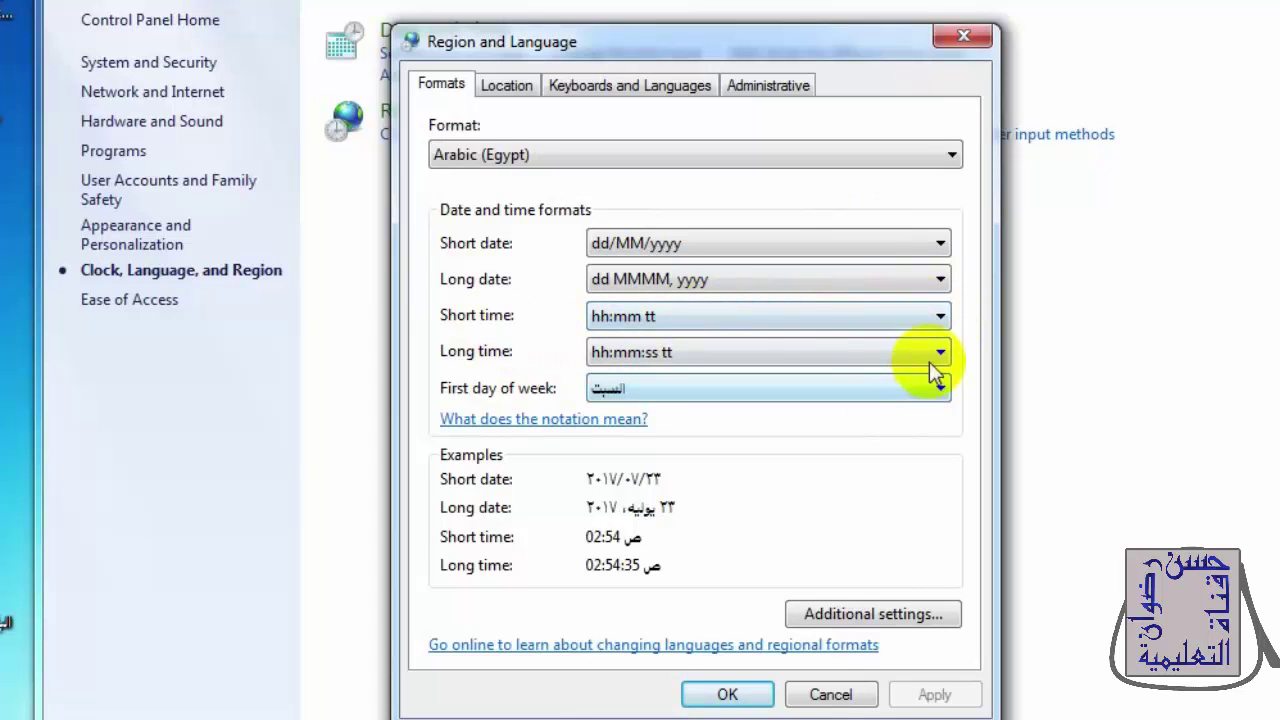
click(934, 352)
click(934, 352)
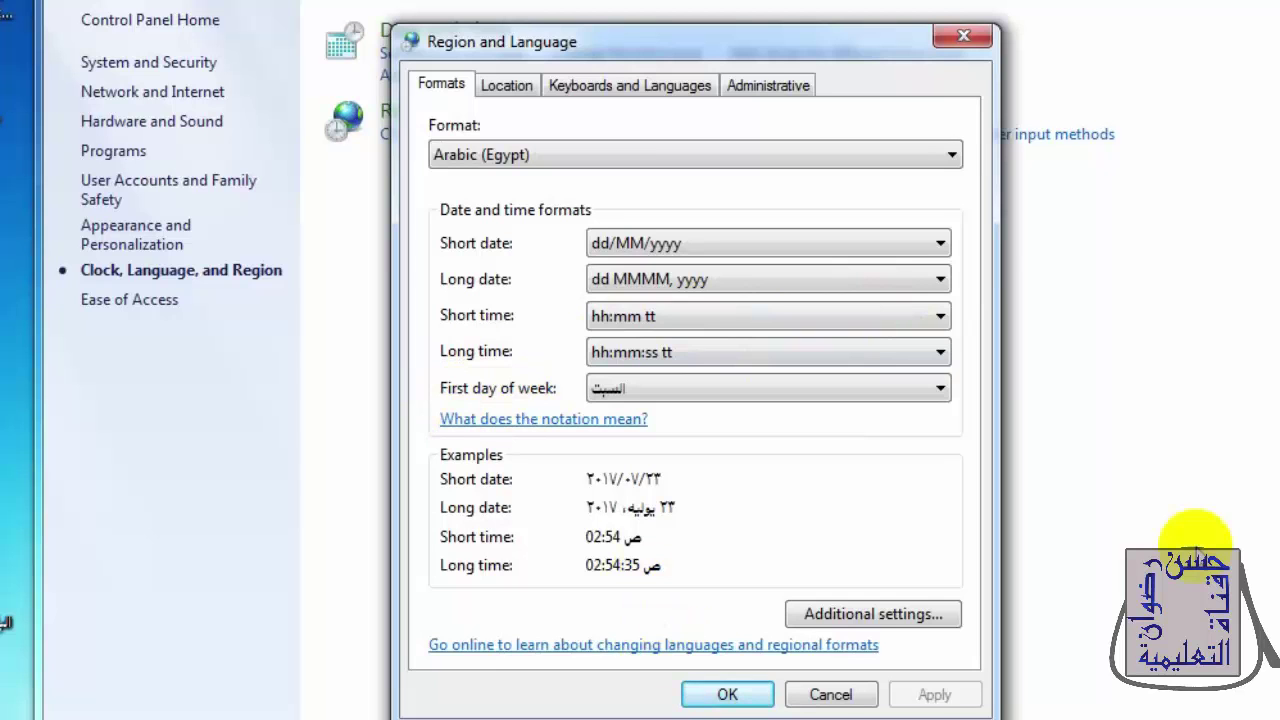
click(968, 35)
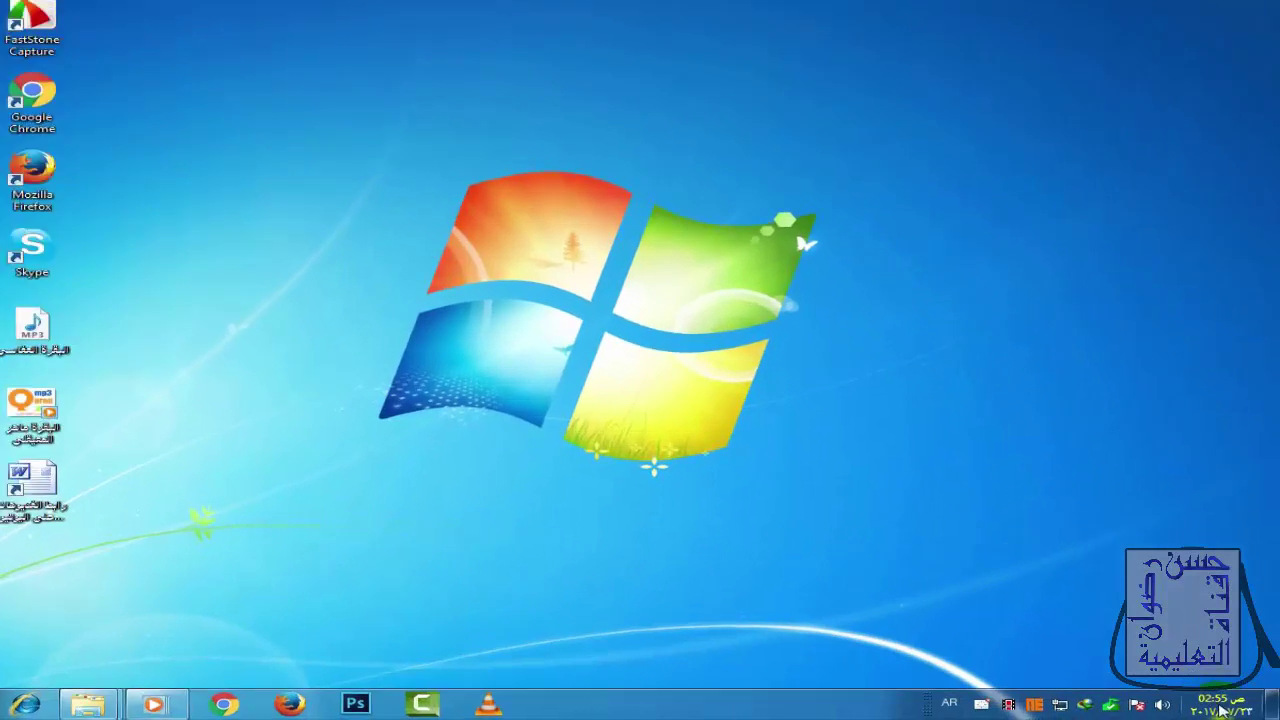
- Show the taskbar clock's calendar, and open the Clock, Language, and Region category of Control Panel
click(1222, 705)
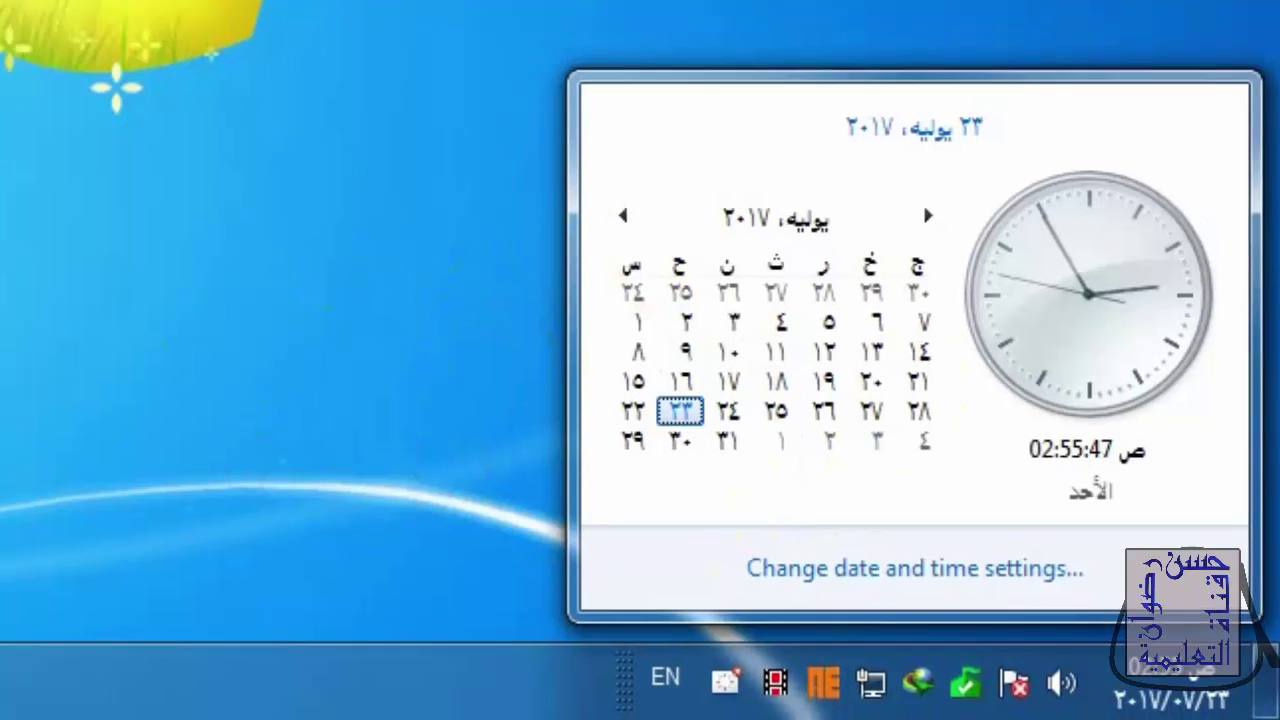
click(40, 705)
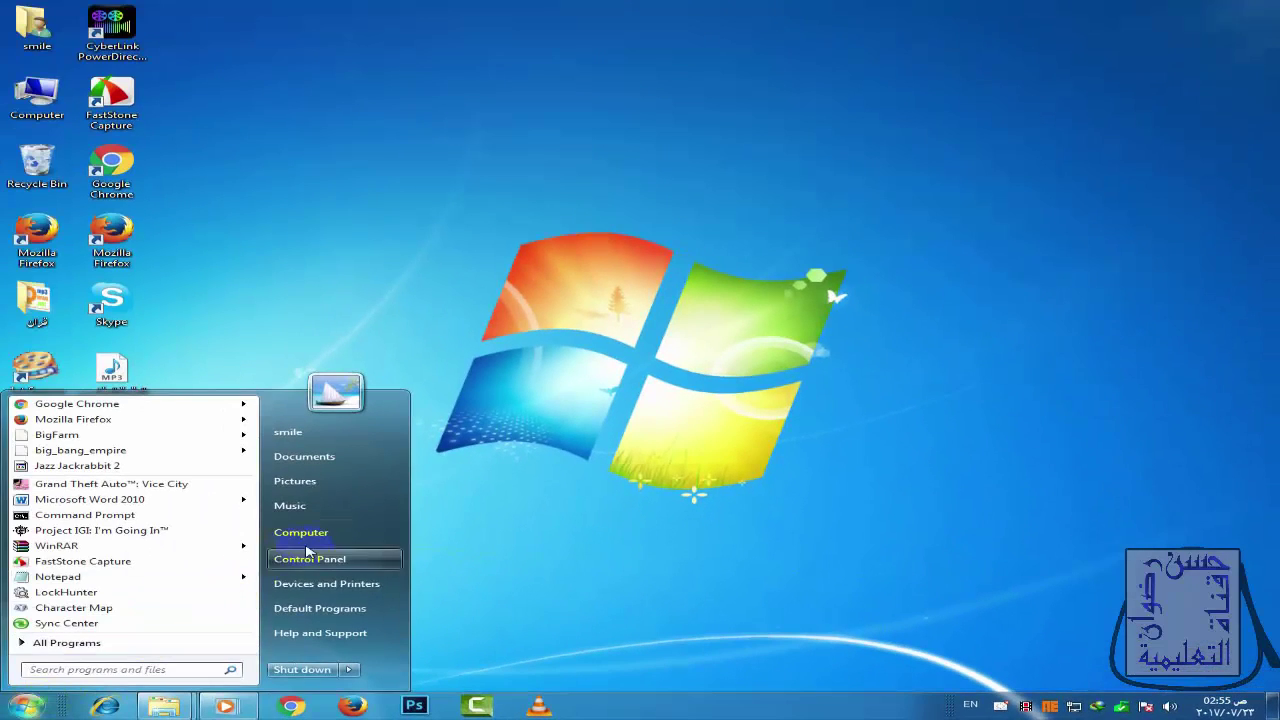
click(453, 485)
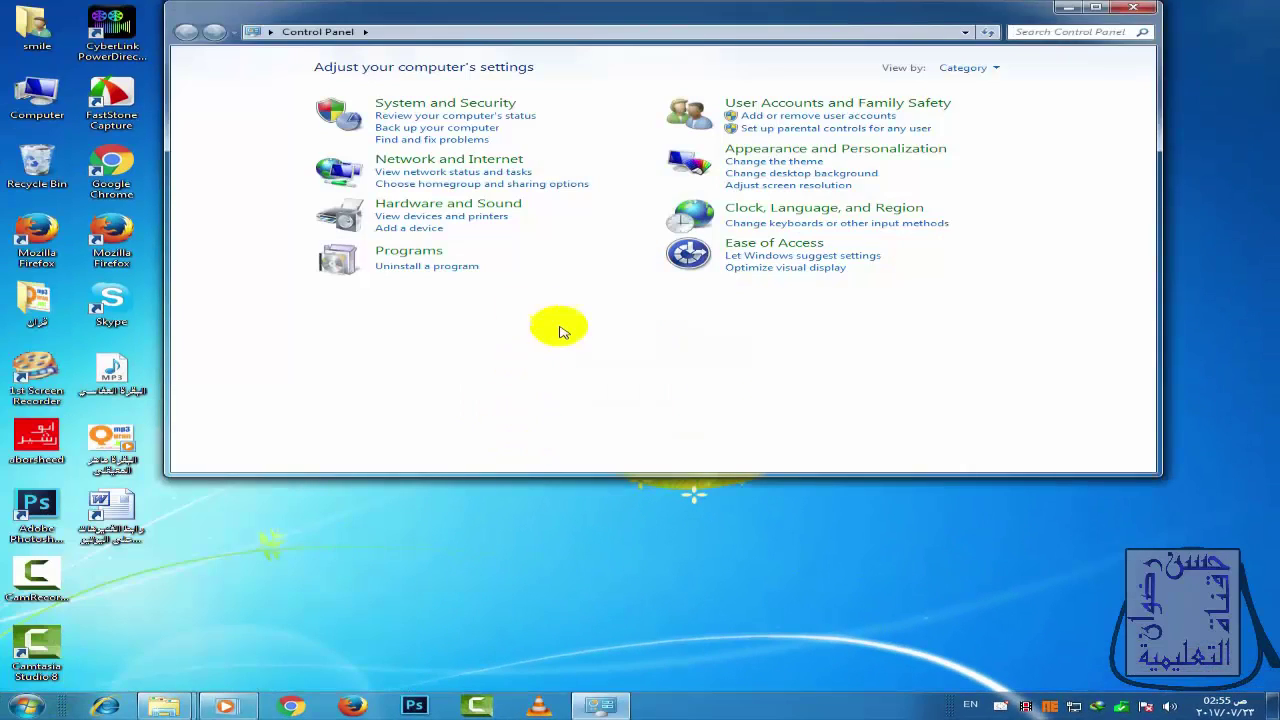
click(800, 210)
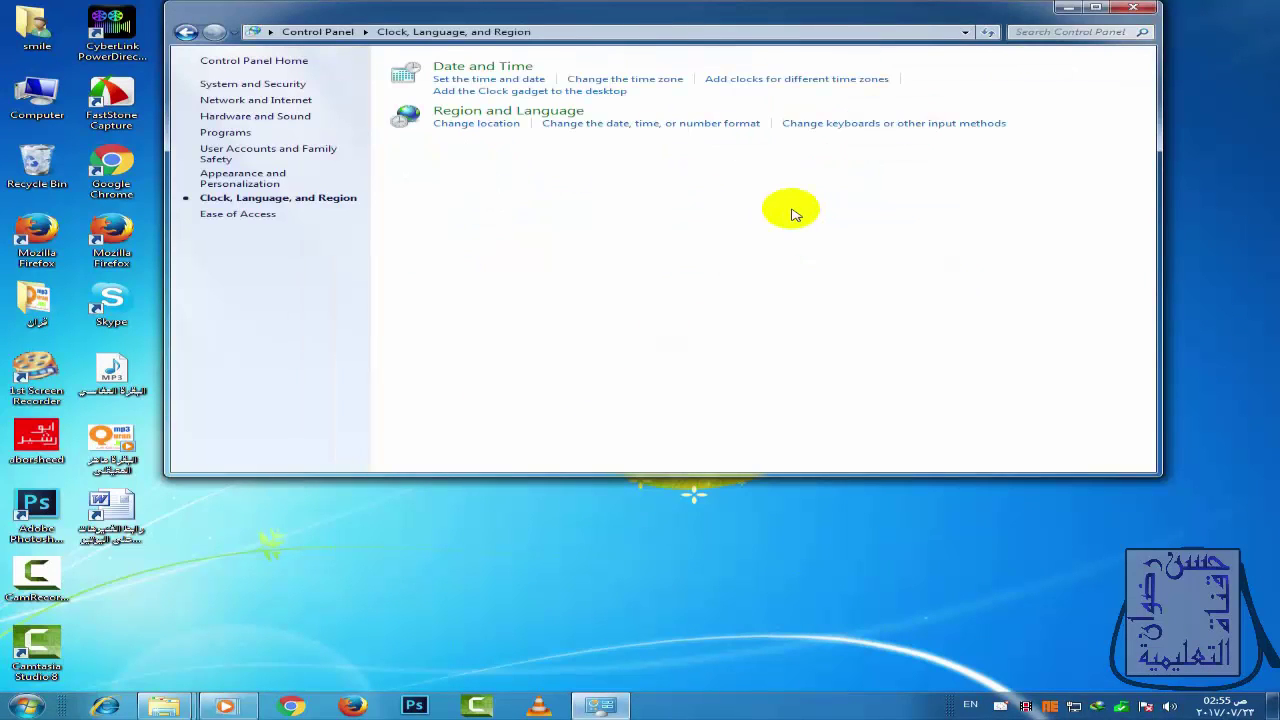
- Set the first day of the week to Wednesday (الأربعاء) in the regional formats, and show the taskbar clock's calendar
click(664, 127)
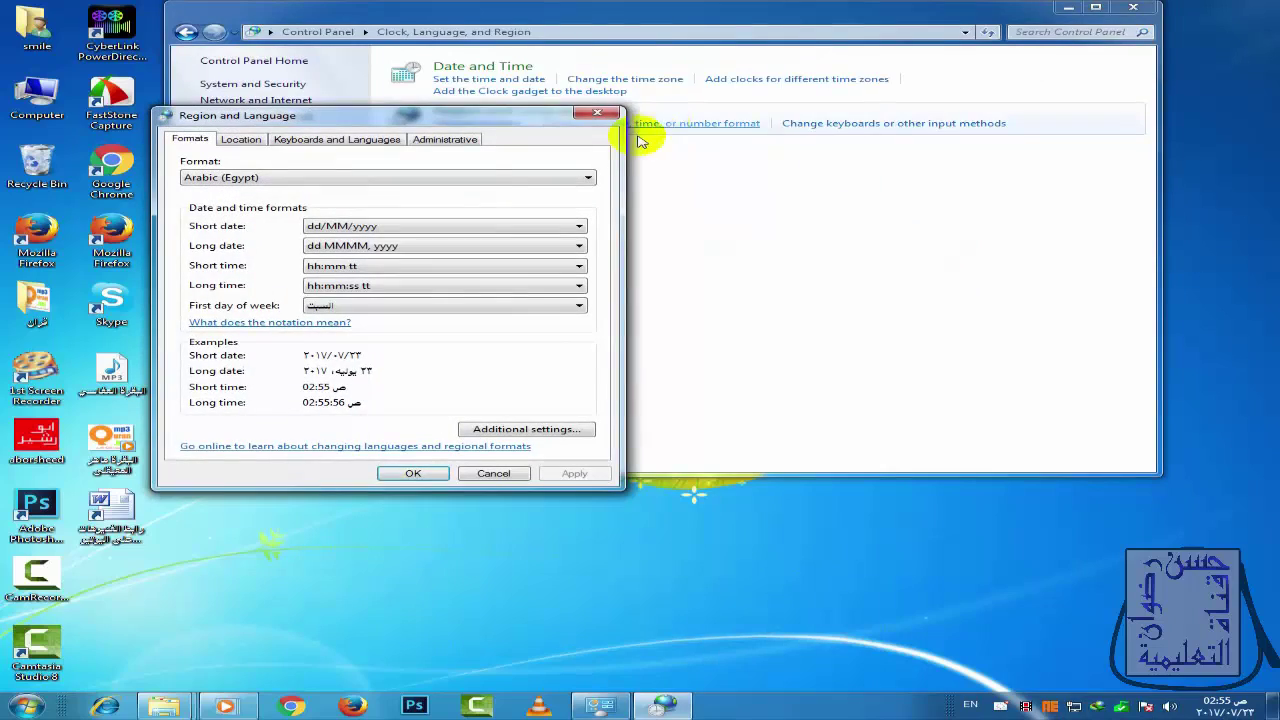
click(430, 306)
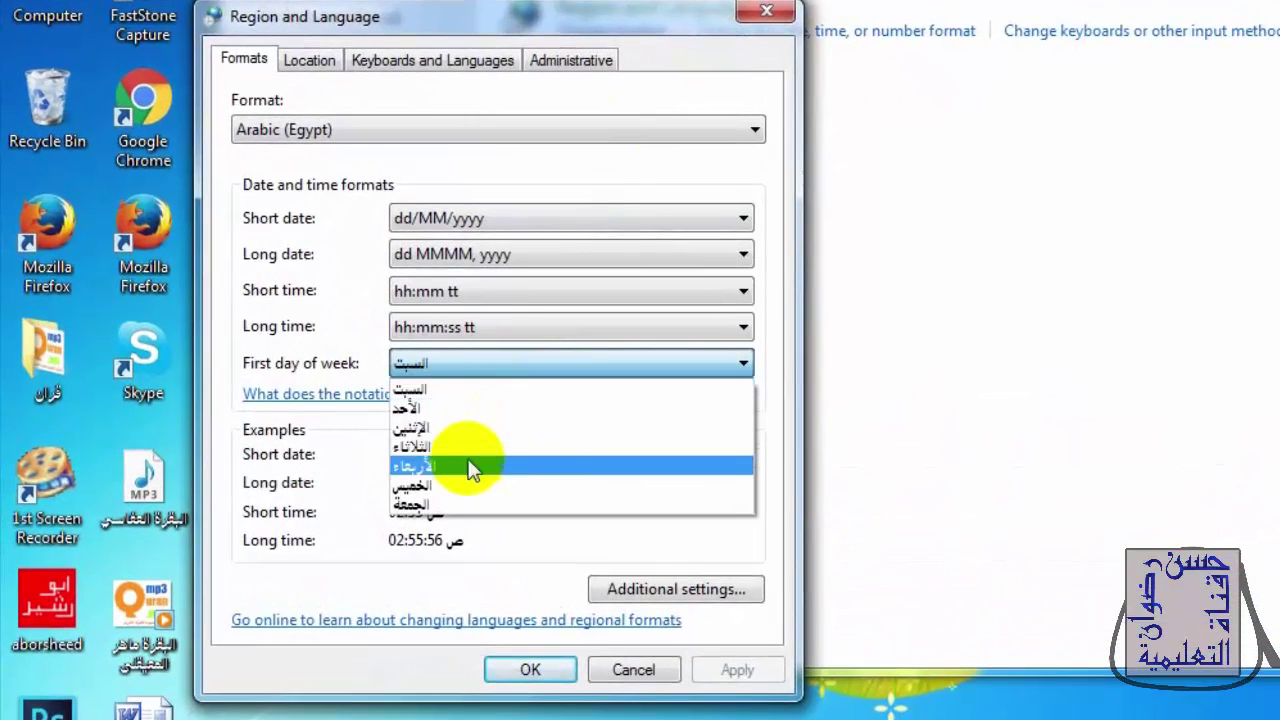
click(472, 470)
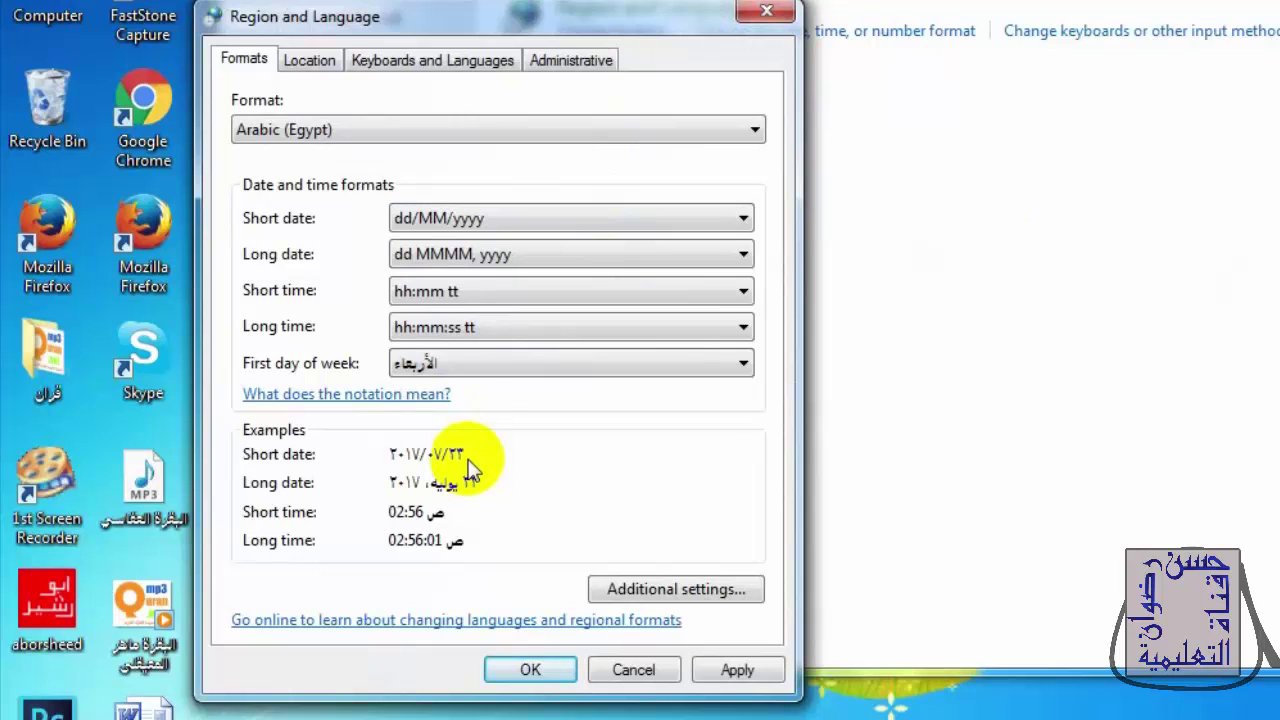
click(530, 668)
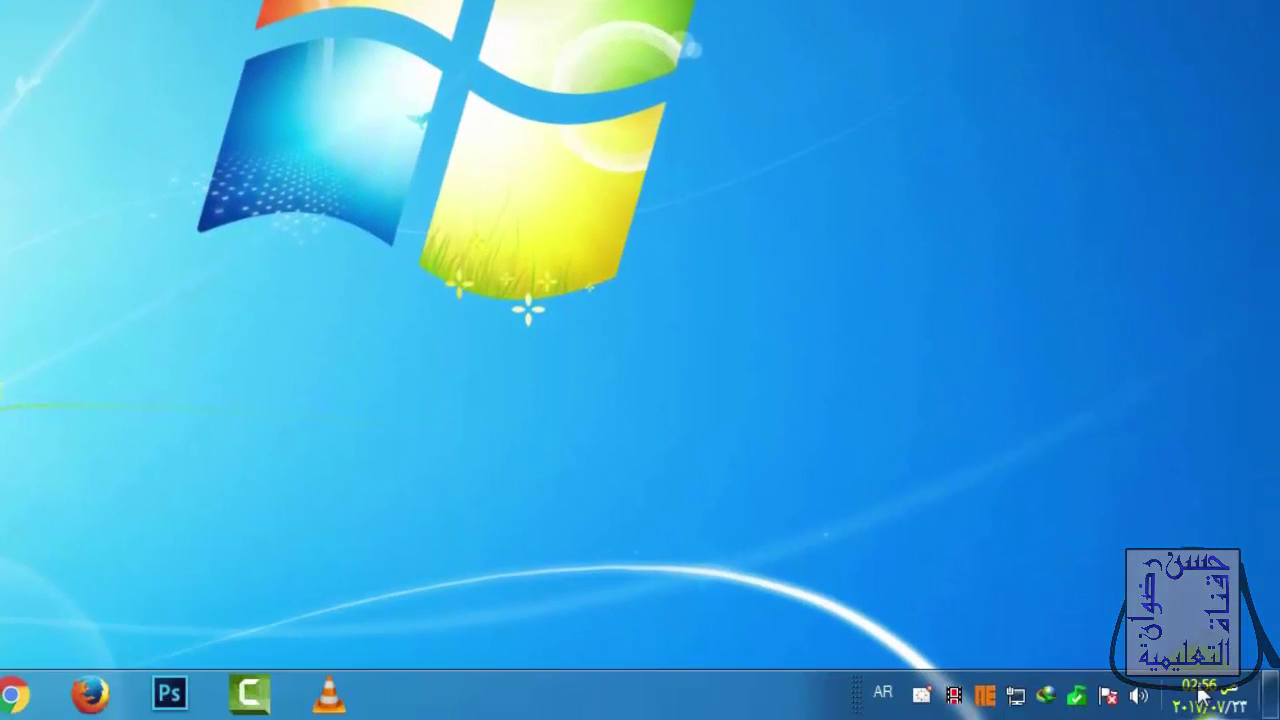
click(1203, 690)
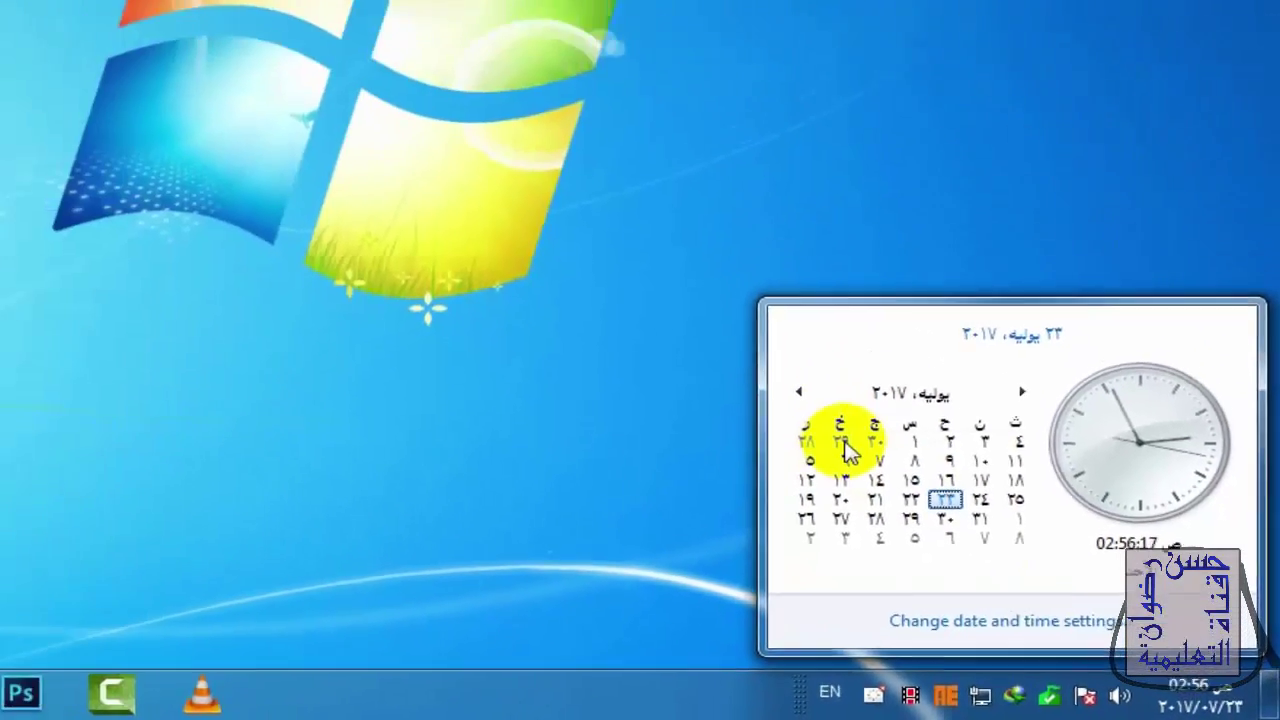
- Reopen the date, time, and number format settings from Control Panel and select Saturday (السبت) as the first day of the week
click(25, 705)
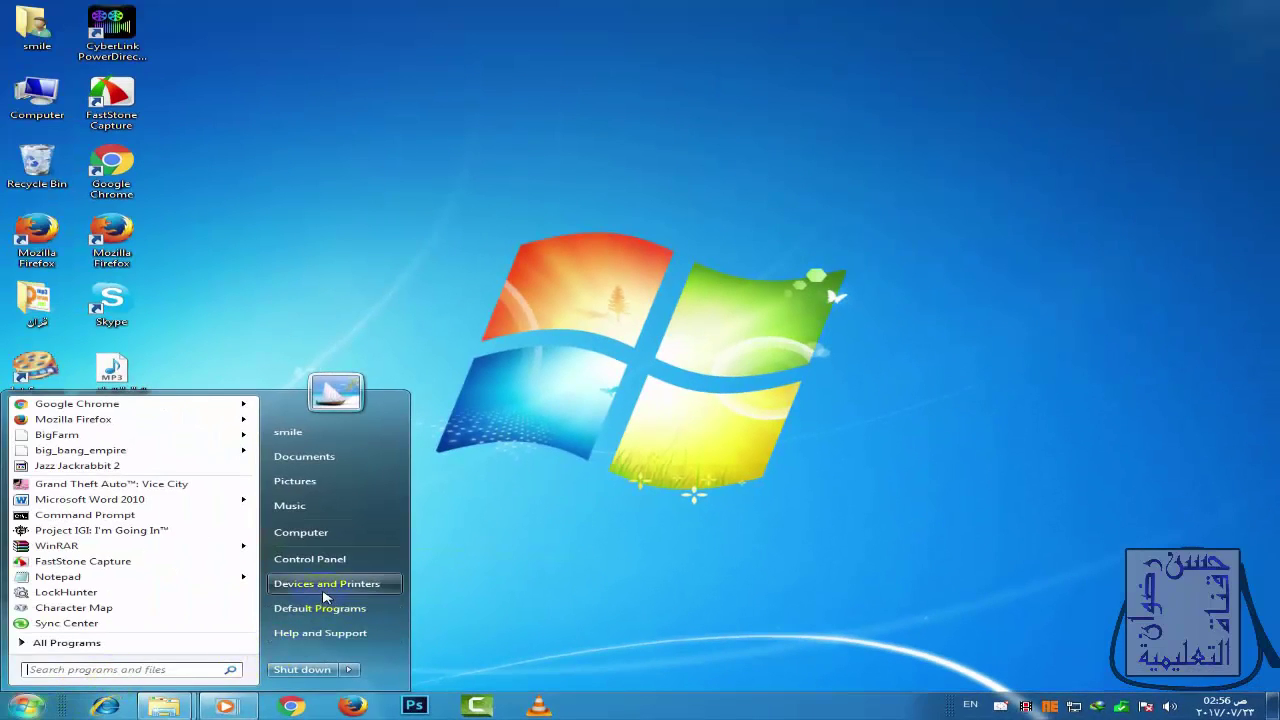
click(320, 561)
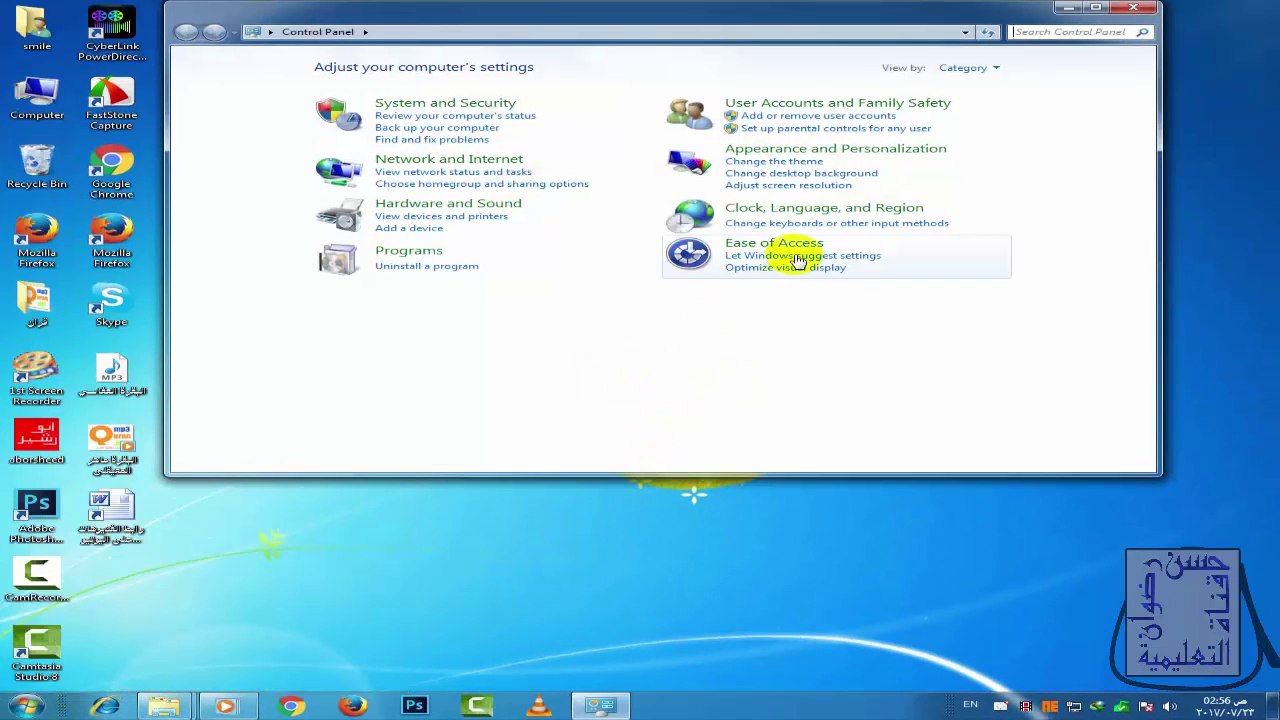
click(786, 212)
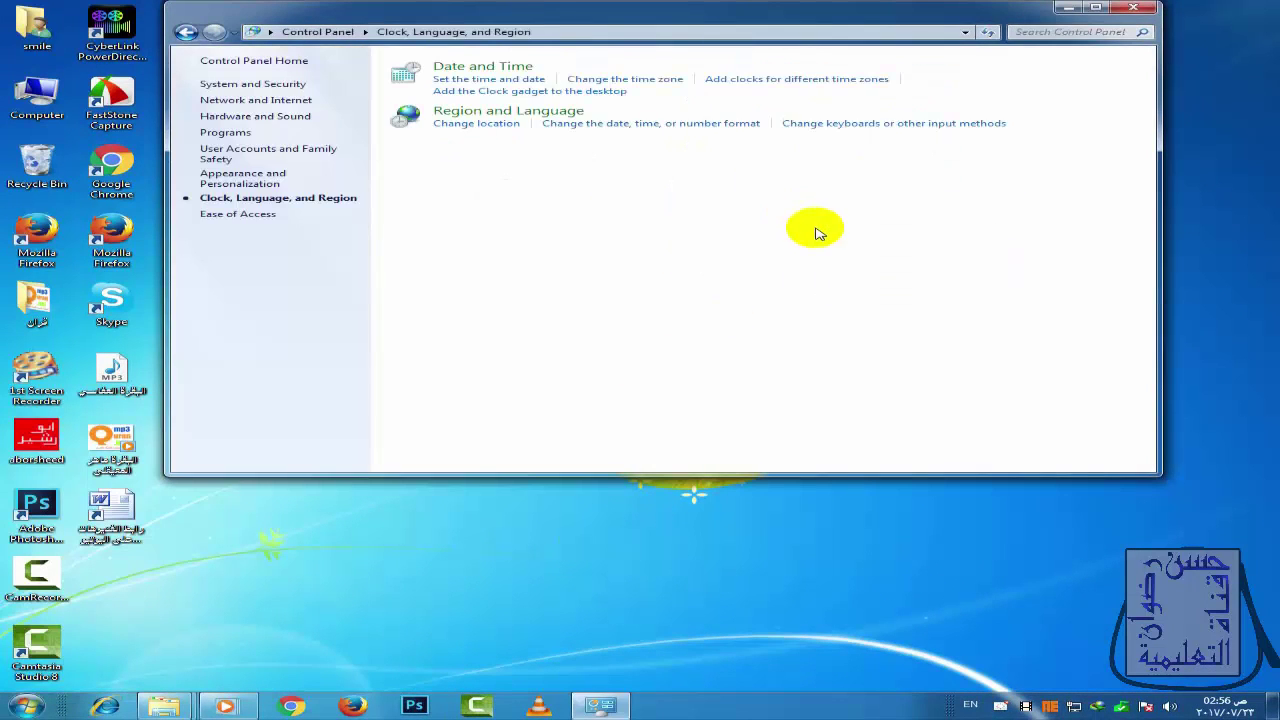
click(665, 124)
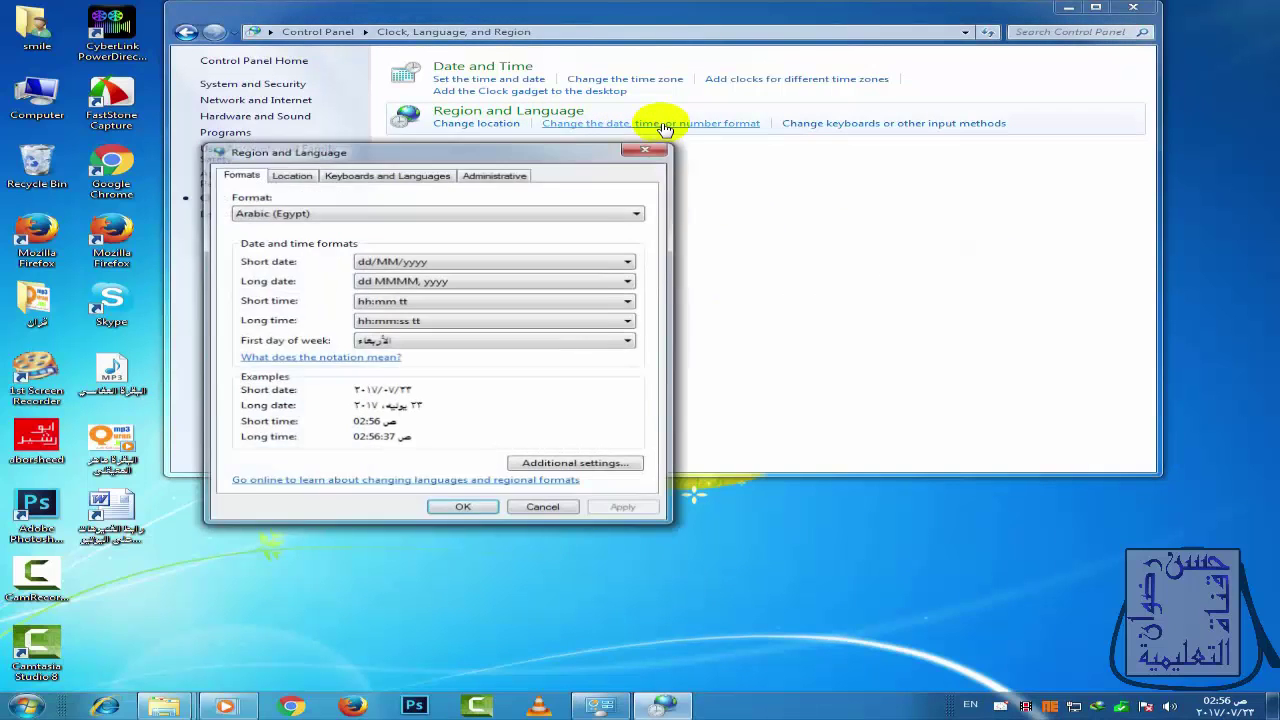
click(378, 341)
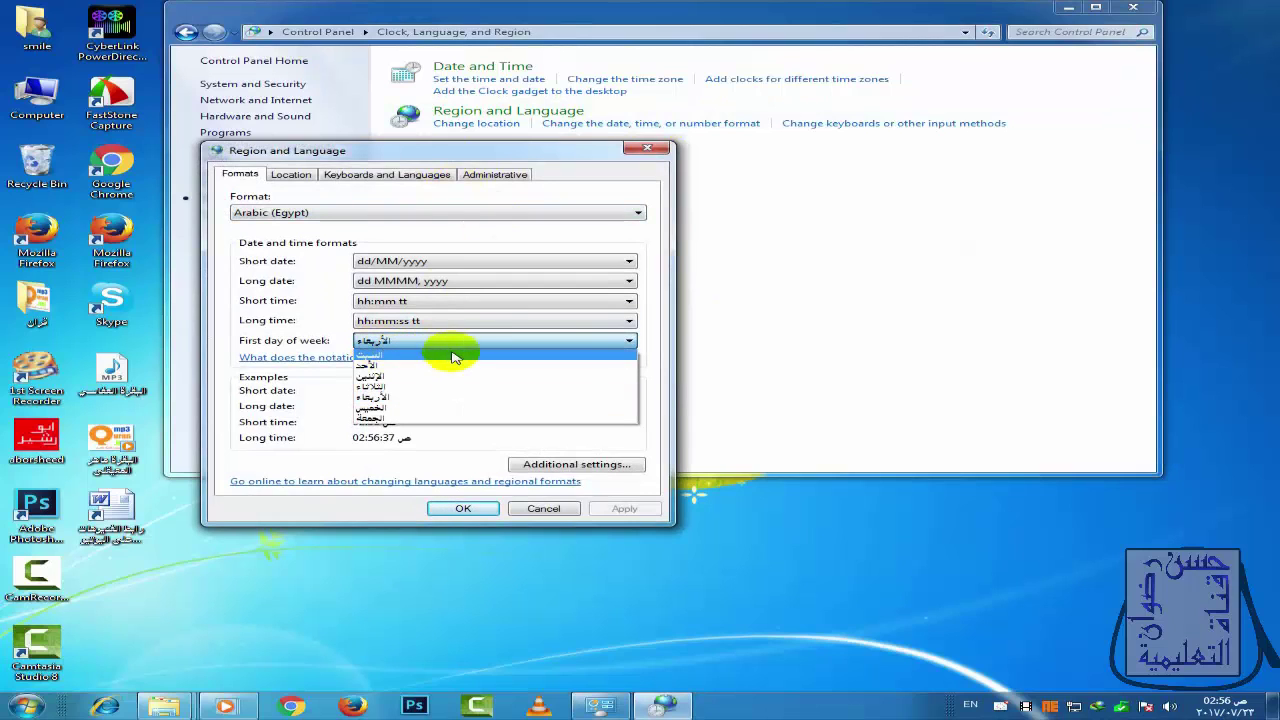
click(445, 357)
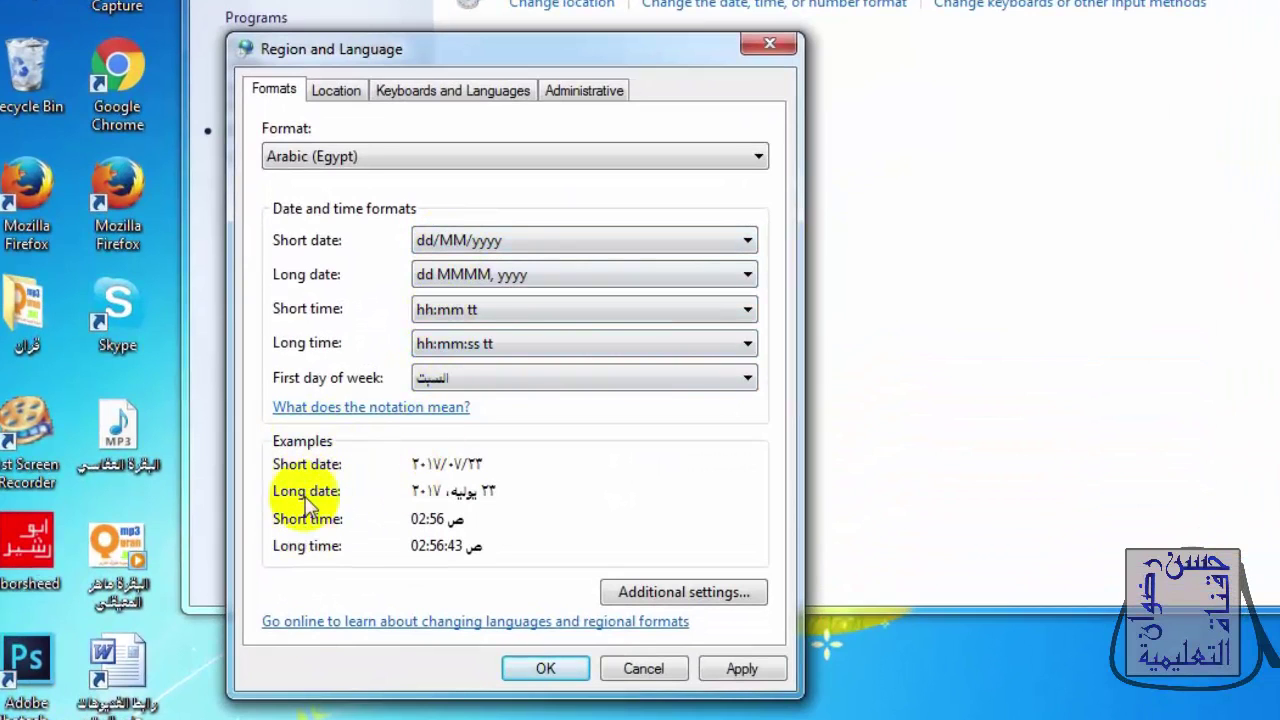
- Try the short date formats dd/MM/yy and yyyy-MM-dd, and return the short date to dd/MM/yyyy
click(633, 240)
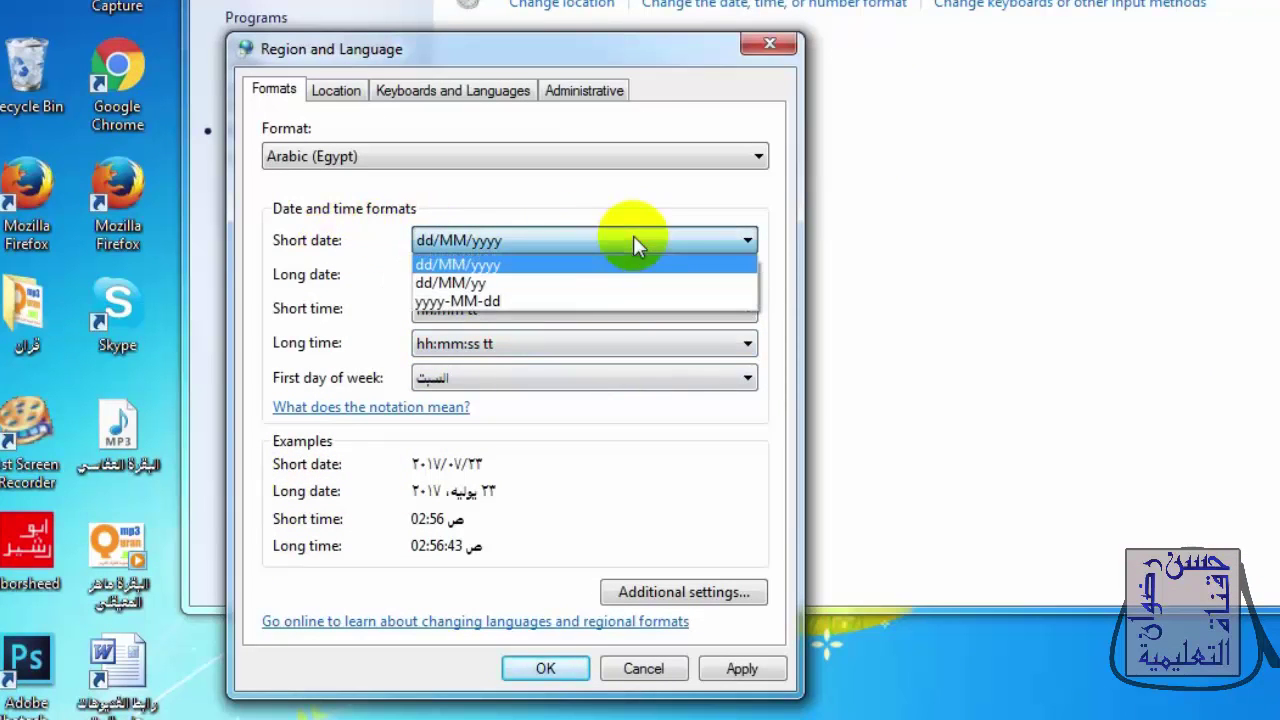
click(576, 284)
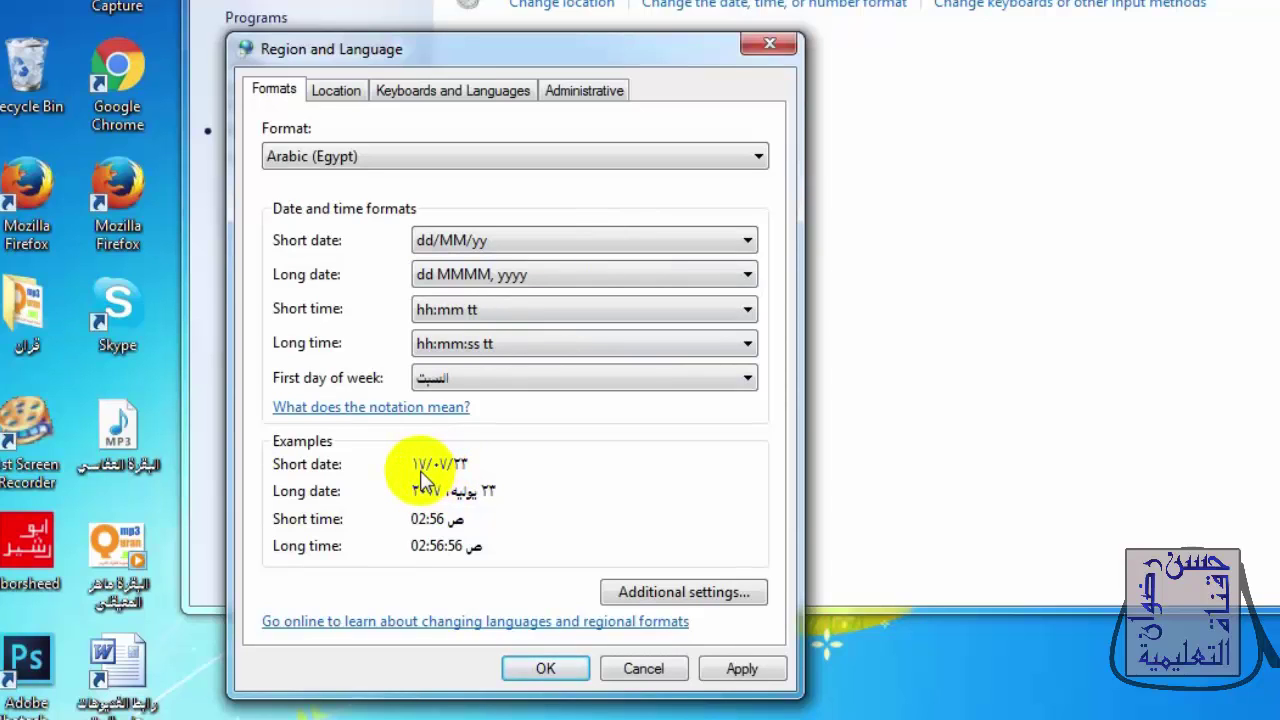
click(747, 241)
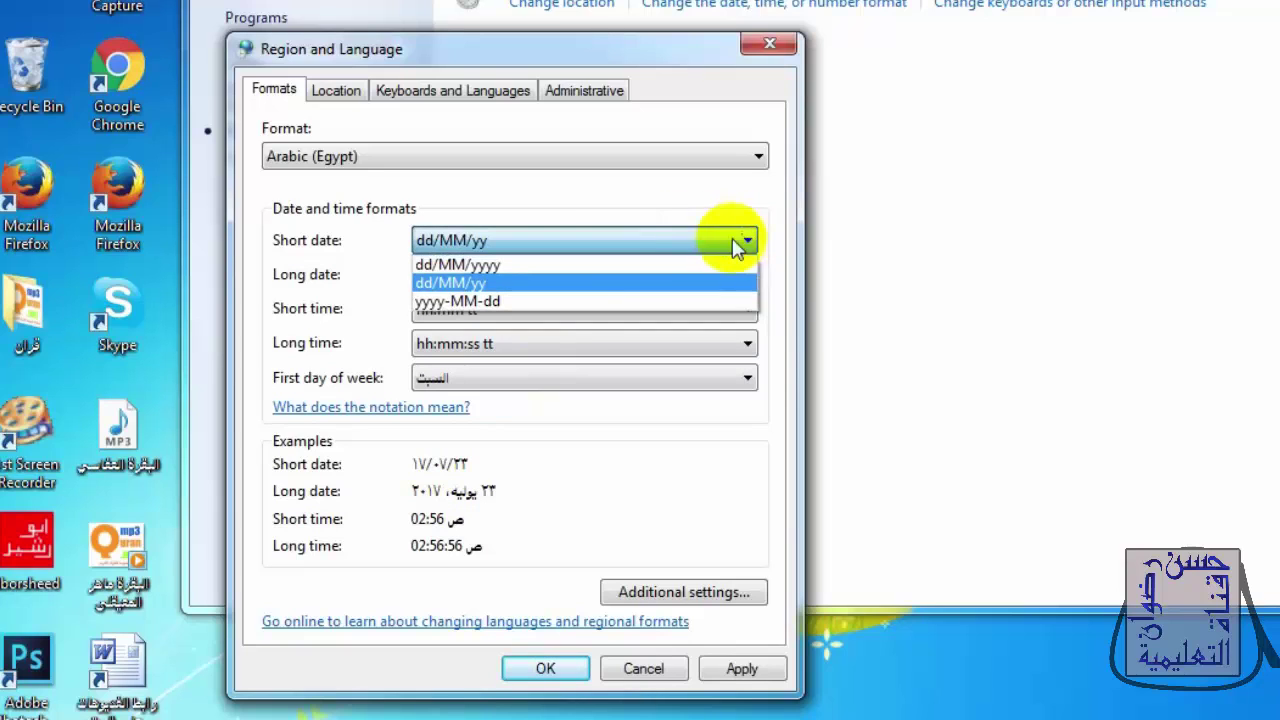
click(586, 267)
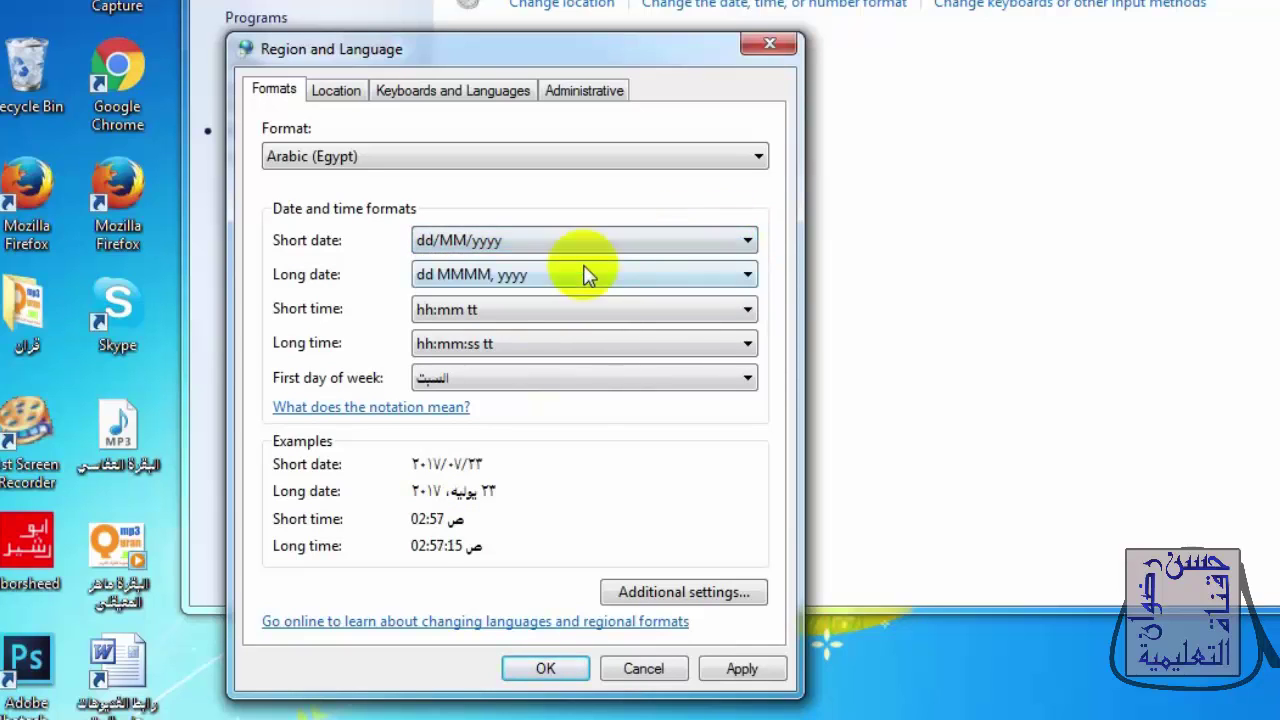
click(748, 240)
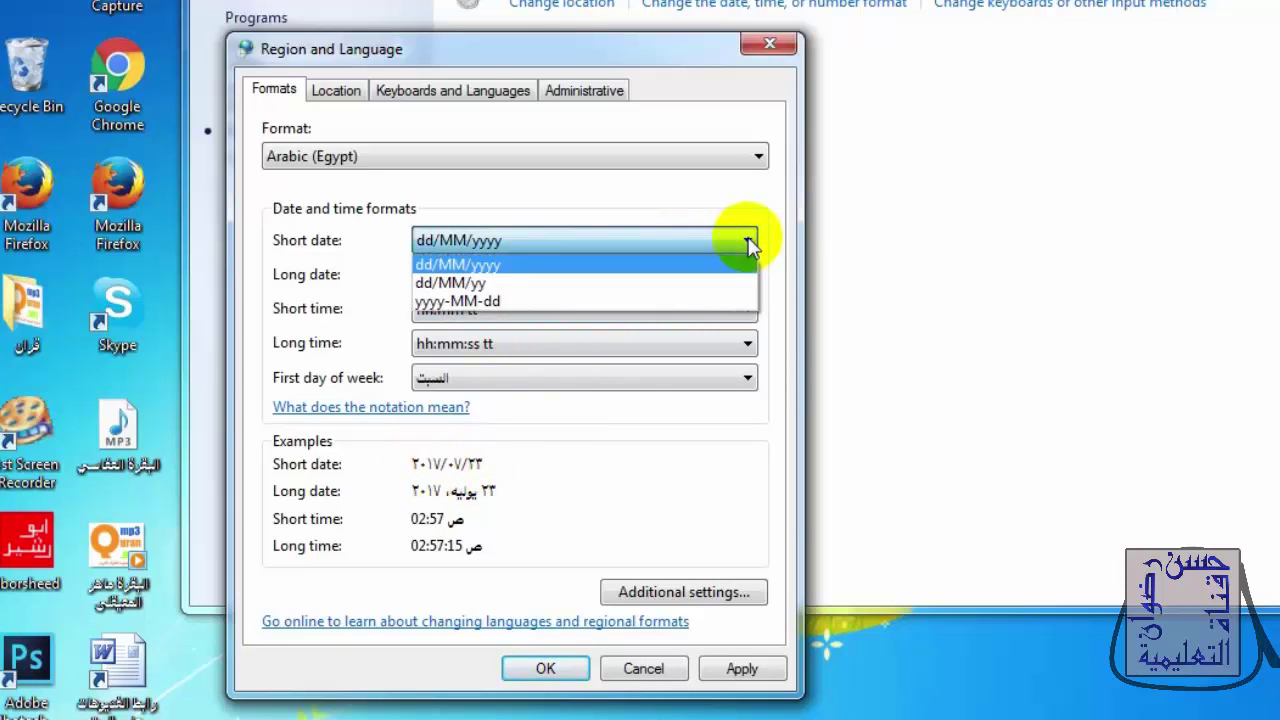
click(637, 302)
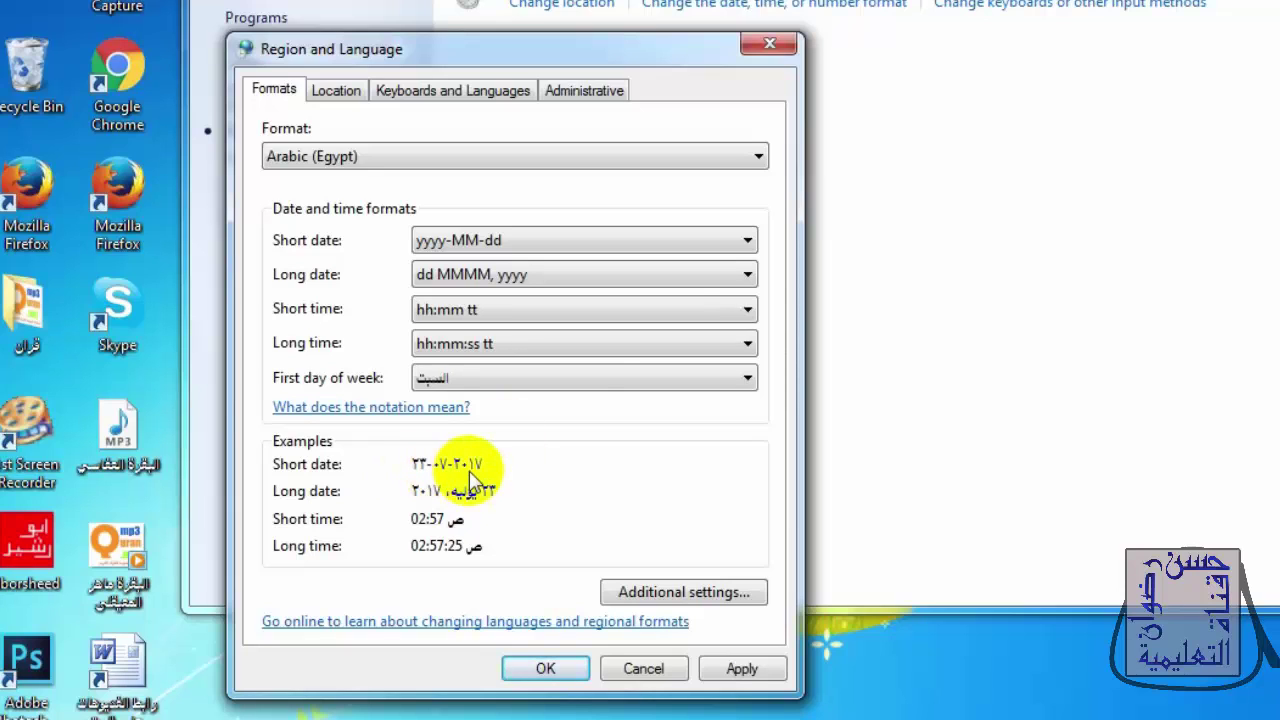
click(750, 244)
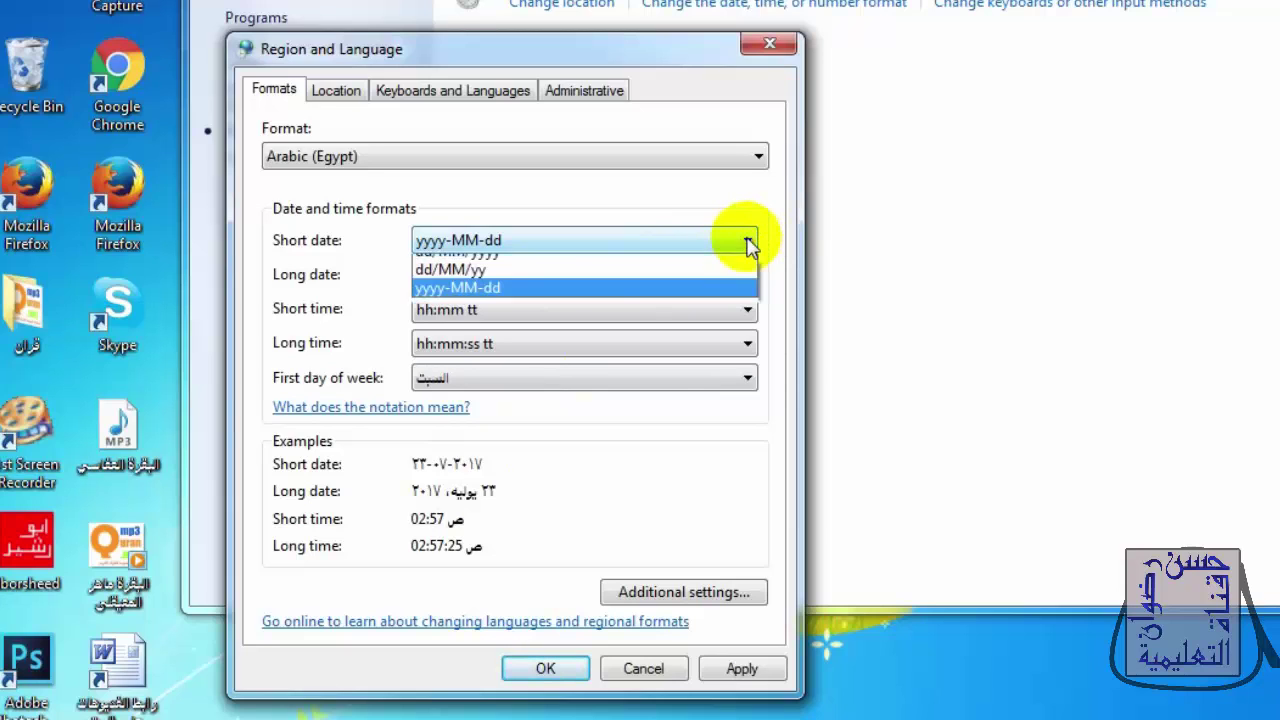
click(648, 266)
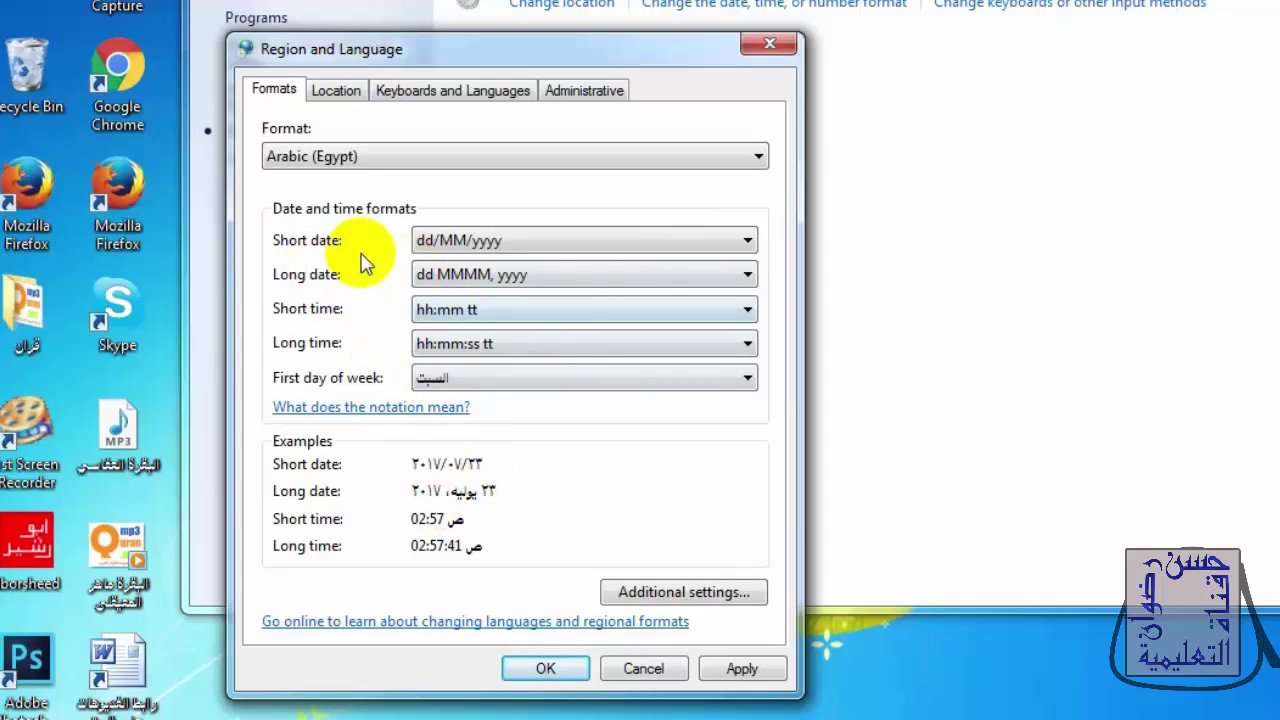
- Select the long date format dddd, dd MMMM, yyyy, and try the long time format HH:mm:ss before returning it to hh:mm:ss tt
click(748, 276)
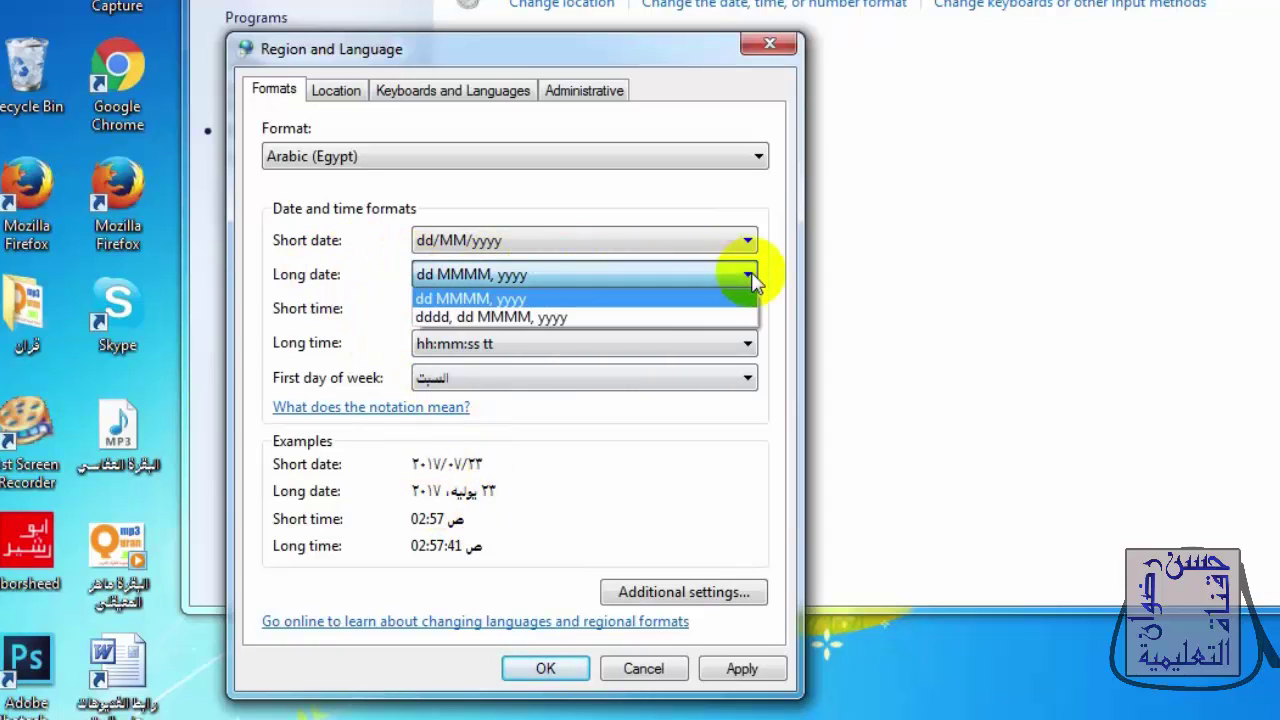
click(656, 316)
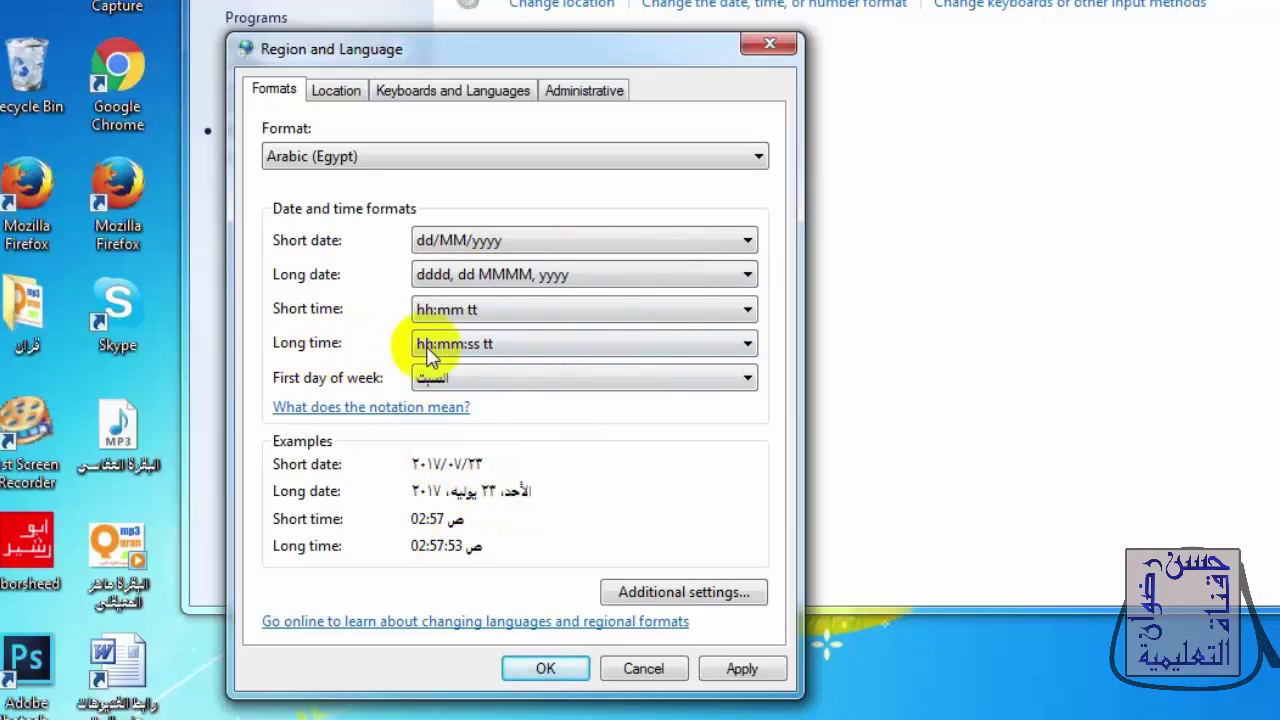
click(744, 348)
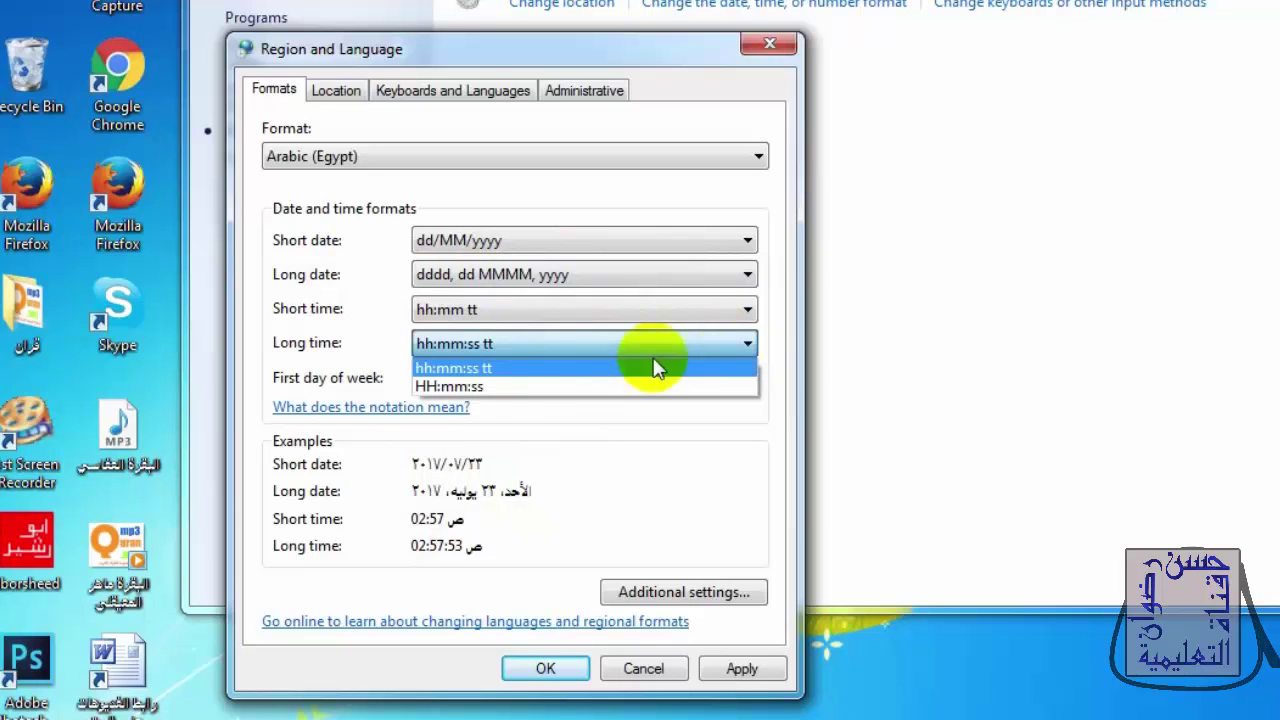
click(525, 386)
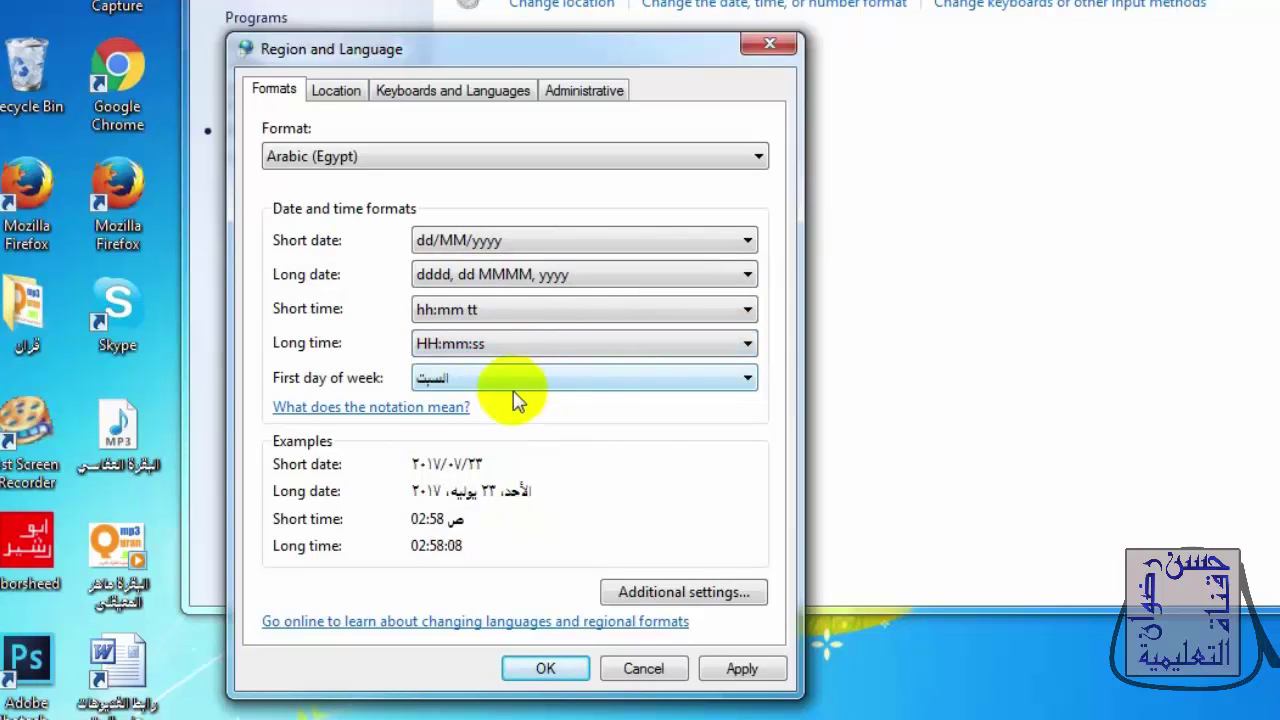
click(742, 346)
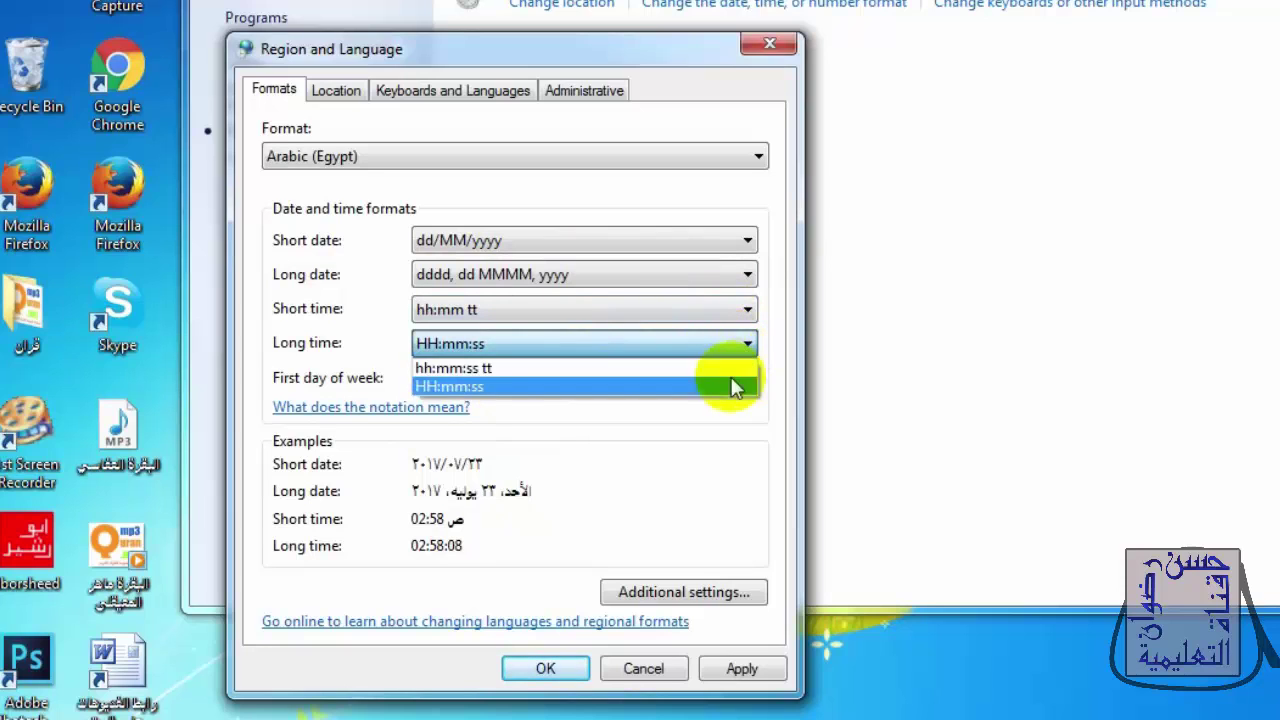
click(728, 369)
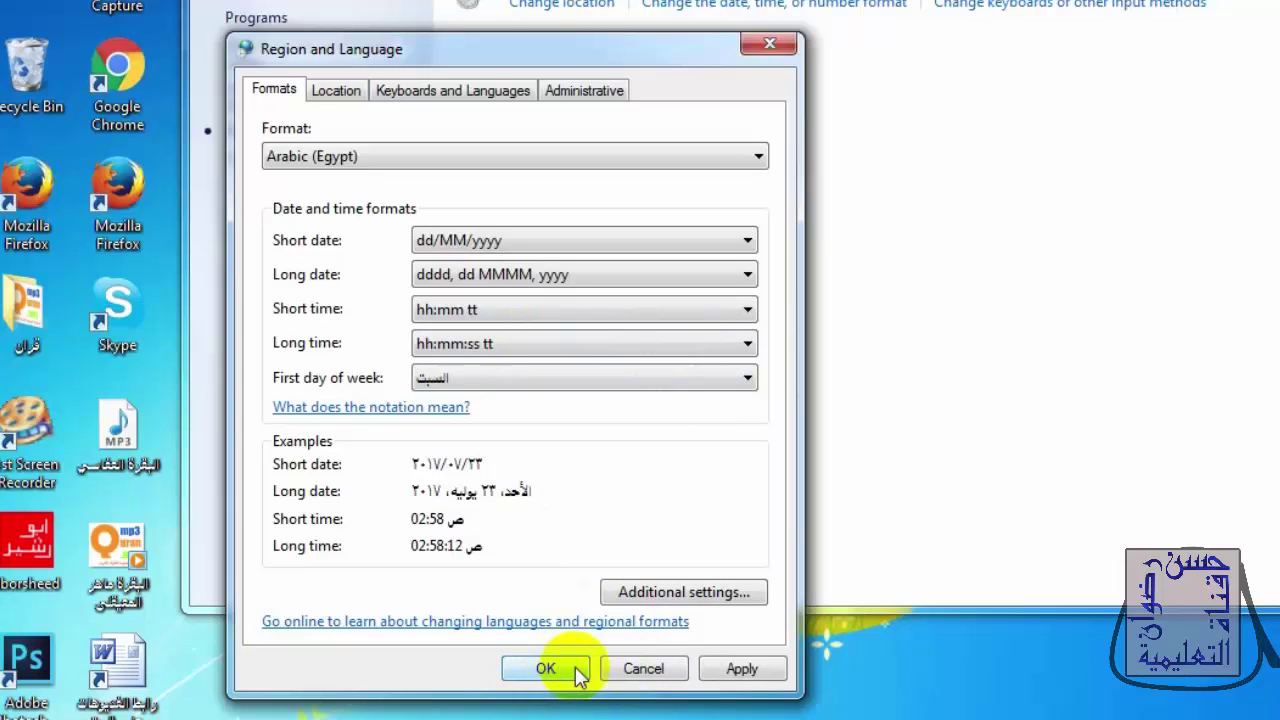
- View the location settings and the keyboard and language settings, and close Region and Language and Control Panel without confirming
click(335, 92)
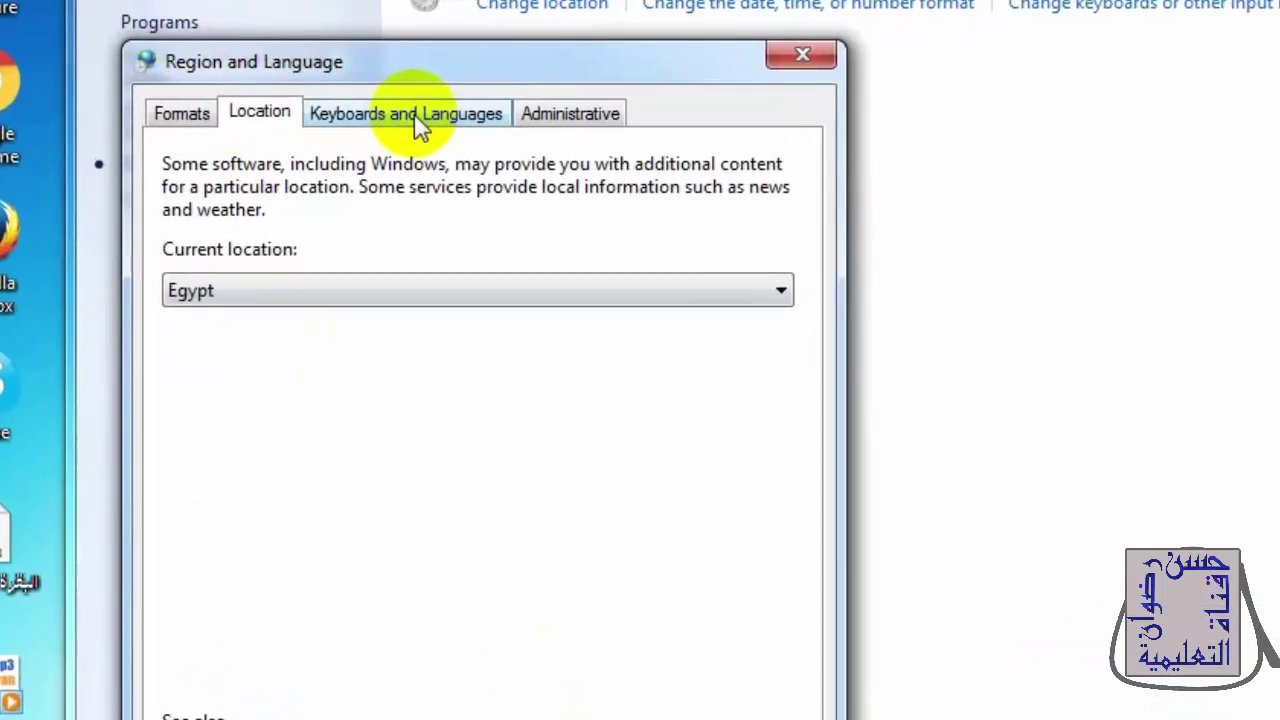
click(359, 140)
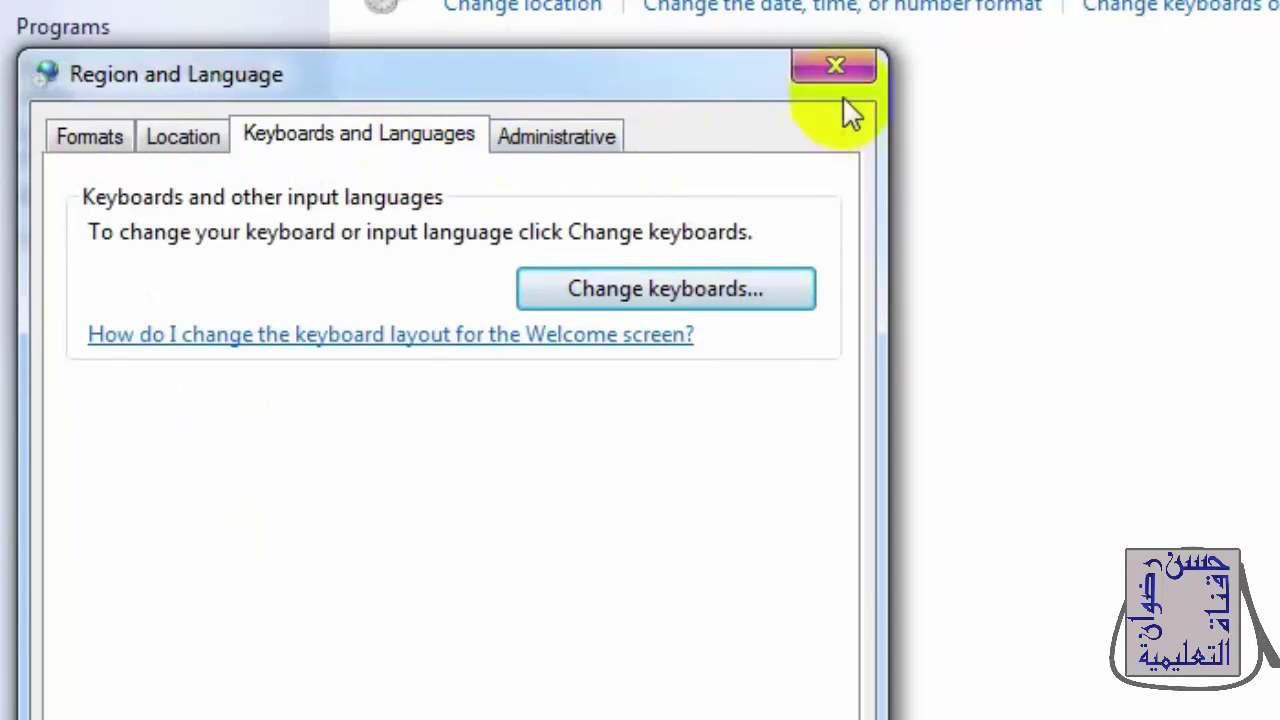
click(835, 70)
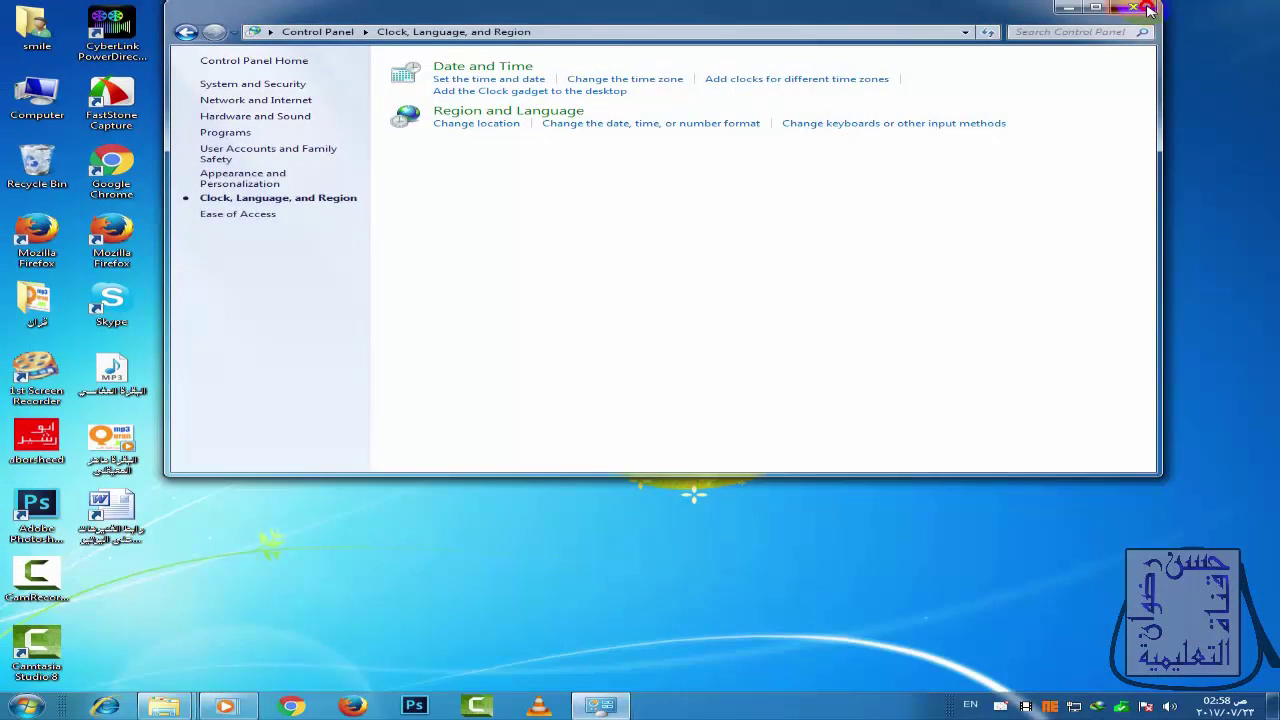
click(1146, 9)
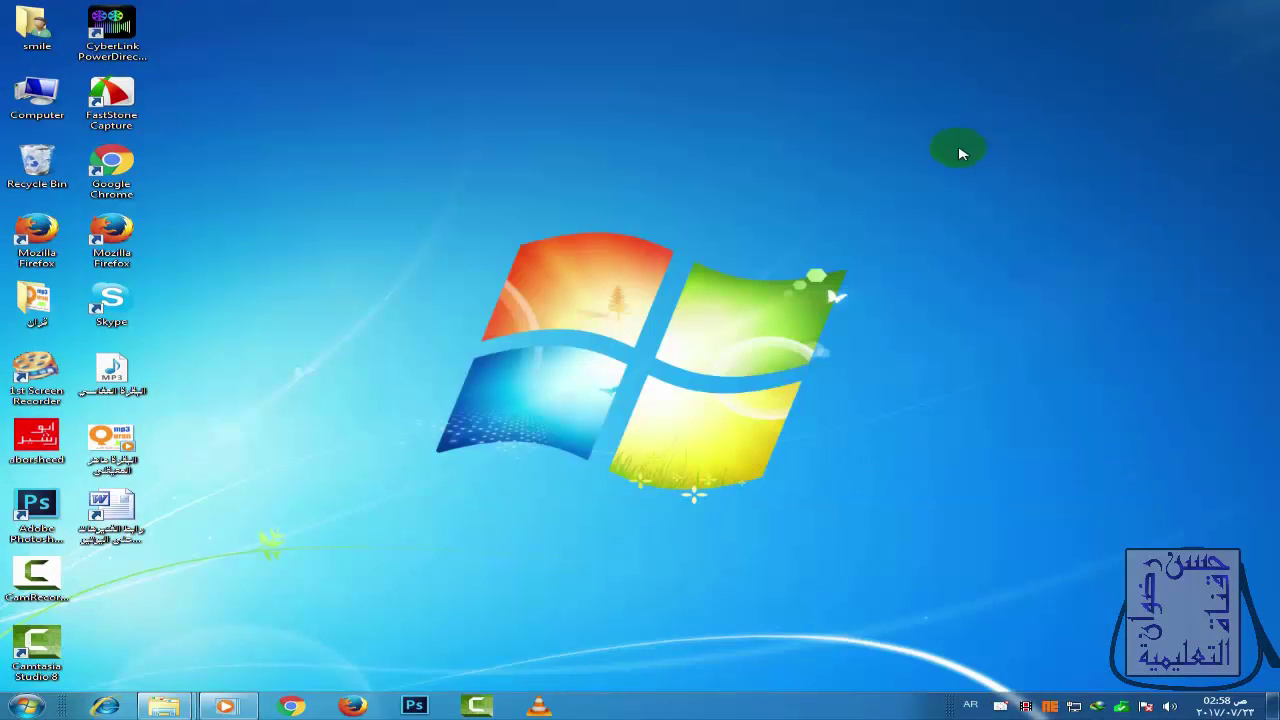